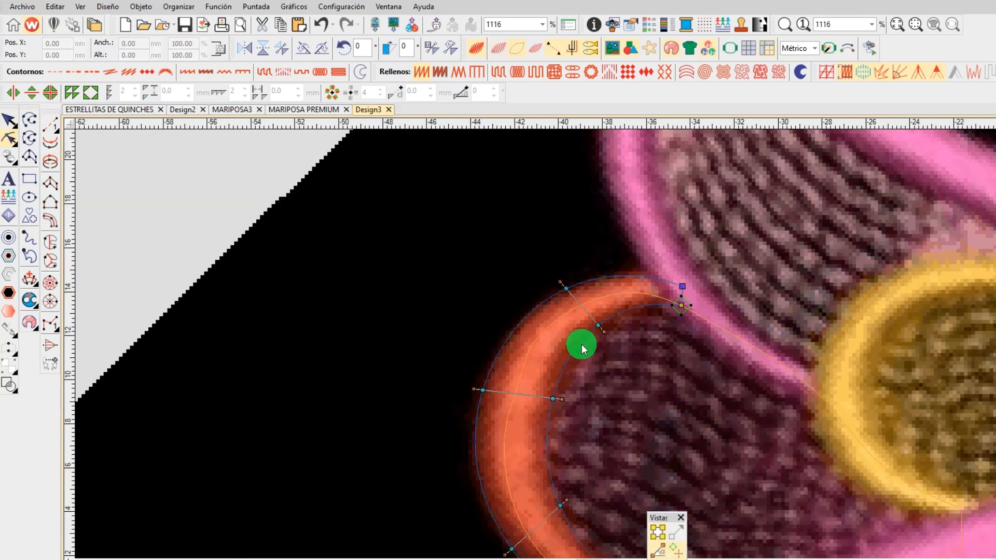
- Fit the satin border of the outer orange lobe on the left wing to the reference image
scroll(489, 385, "down", 2)
scroll(572, 227, "up", 1)
scroll(507, 281, "down", 2)
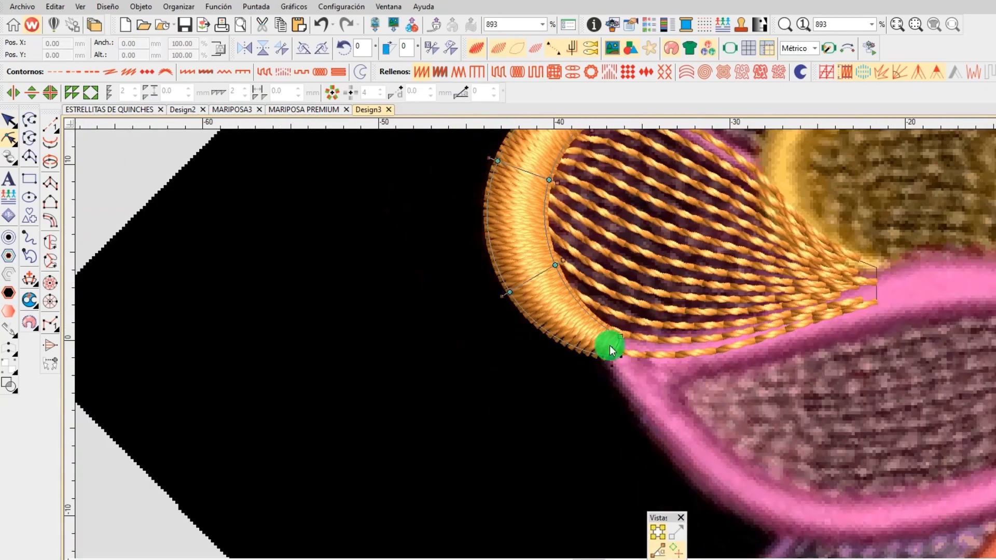
scroll(533, 272, "down", 4)
left_click(664, 231)
- Digitize a running stitch from the orange lobe's lower end along the middle pink wing's lower edge to the body
left_click(654, 352)
scroll(655, 346, "up", 1)
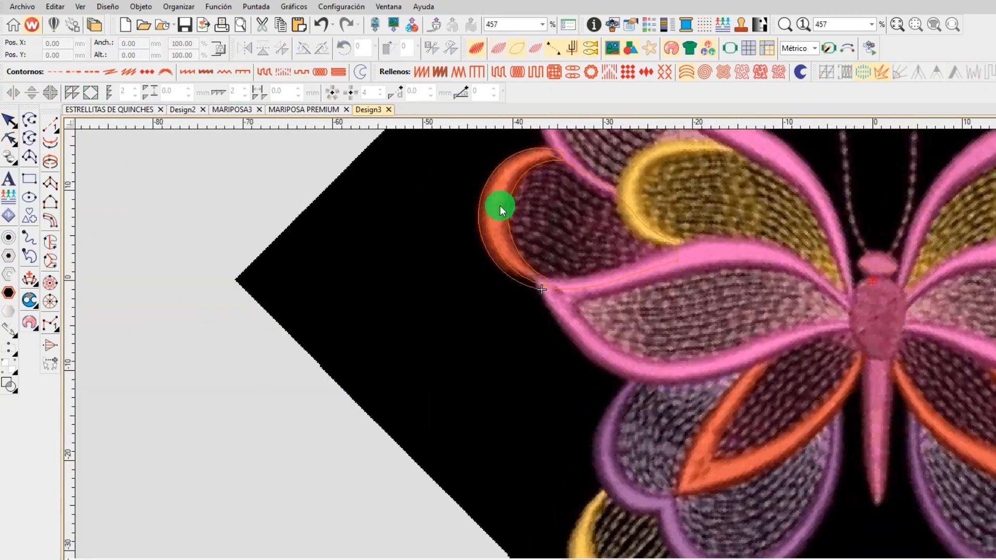
left_click(51, 125)
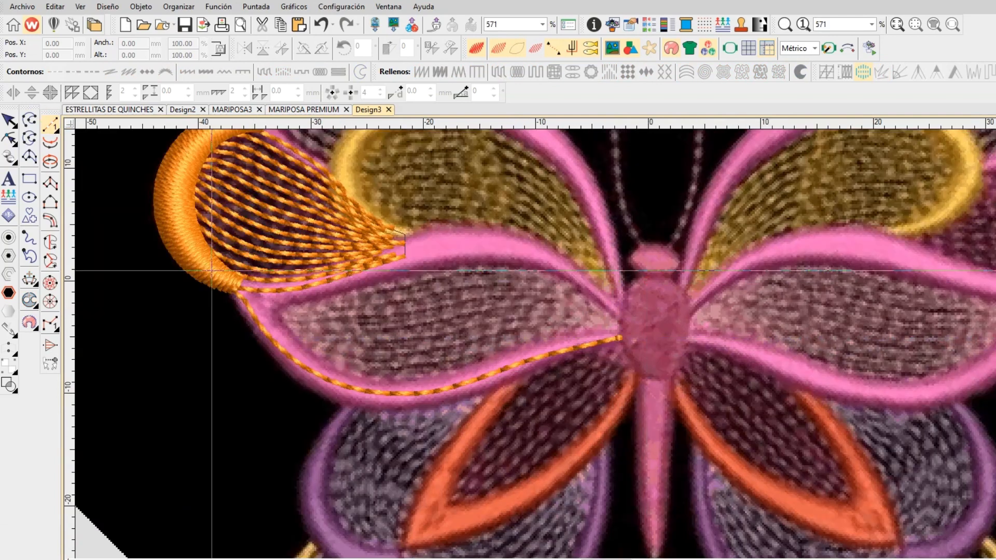
- Digitize the open line fill of the left lower orange petal between the body and its pointed tip
left_click(50, 183)
scroll(738, 488, "up", 1)
scroll(613, 343, "up", 1)
left_click(614, 326)
left_click(591, 289)
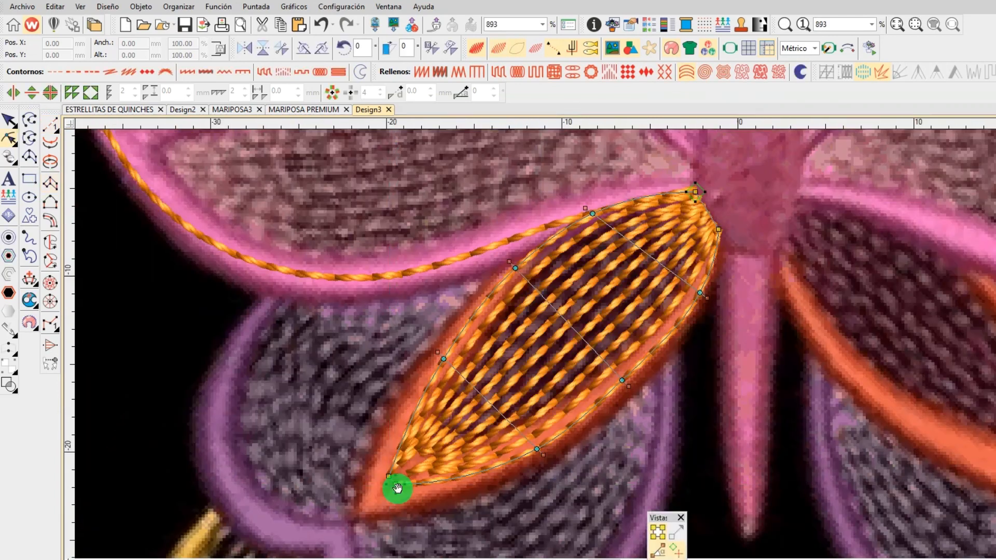
scroll(722, 231, "down", 2)
key("Escape")
- Digitize a satin border around both sides and the tip of the left lower orange petal
scroll(617, 383, "up", 1)
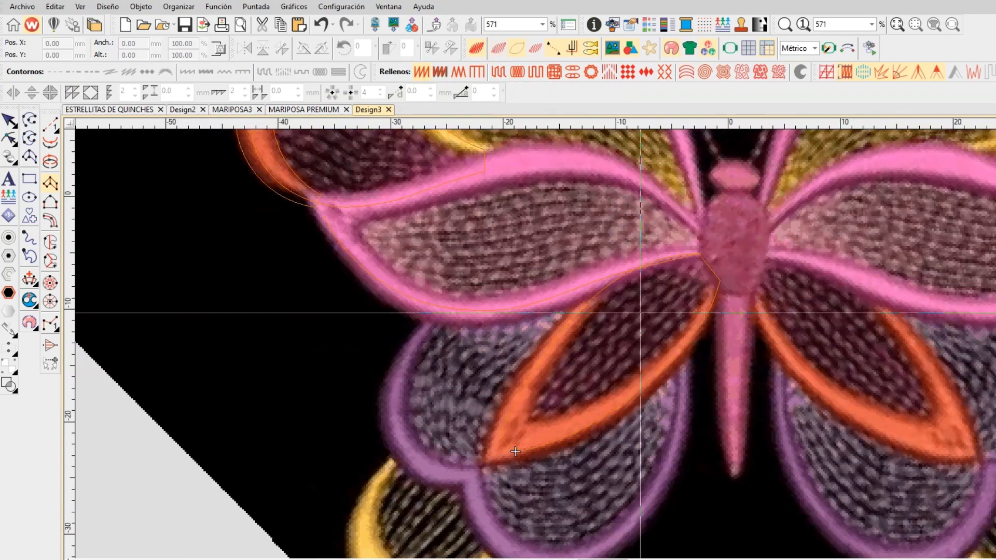
scroll(519, 363, "up", 2)
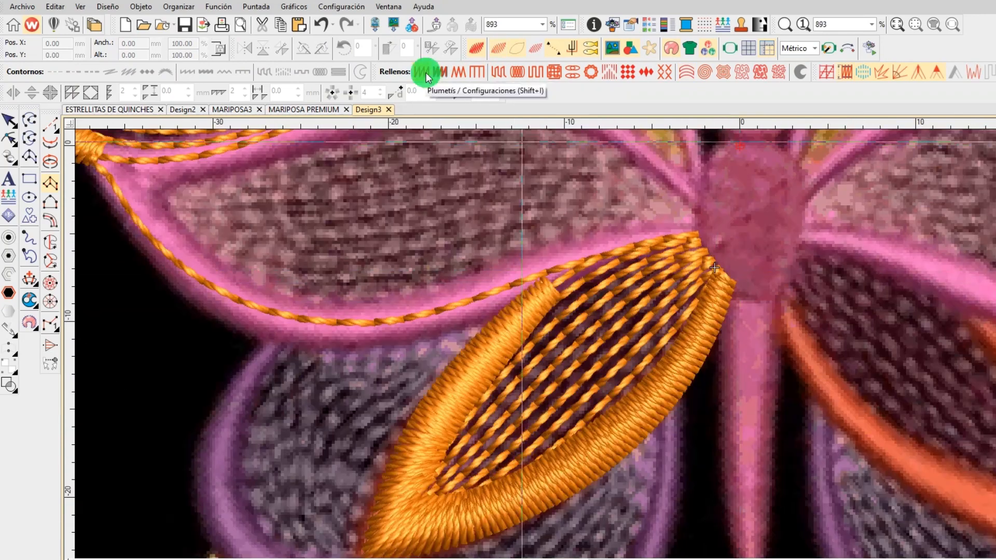
left_click(588, 382)
left_click(566, 288)
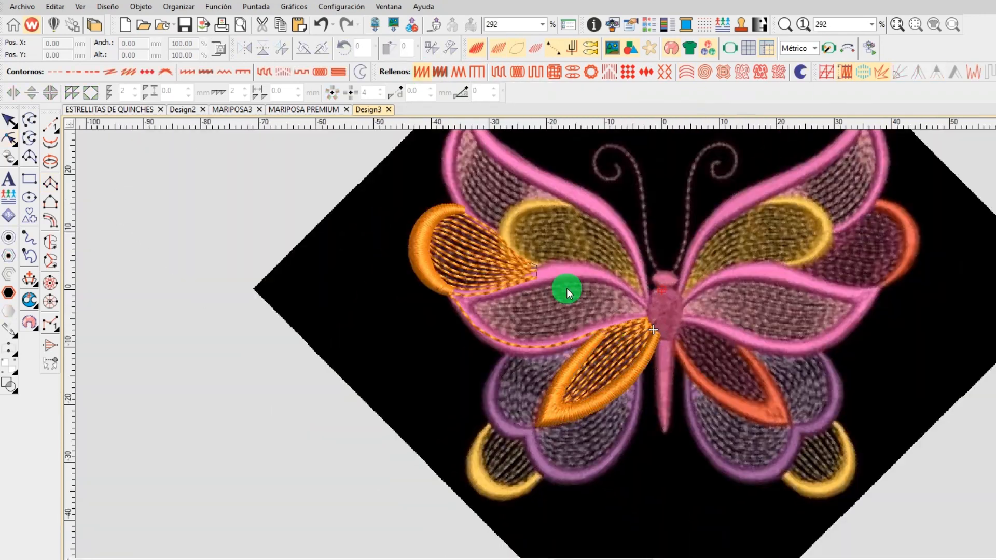
- Digitize the open line fill of the small yellow lobe at the lower left wing and reshape its edge nodes
scroll(481, 301, "up", 2)
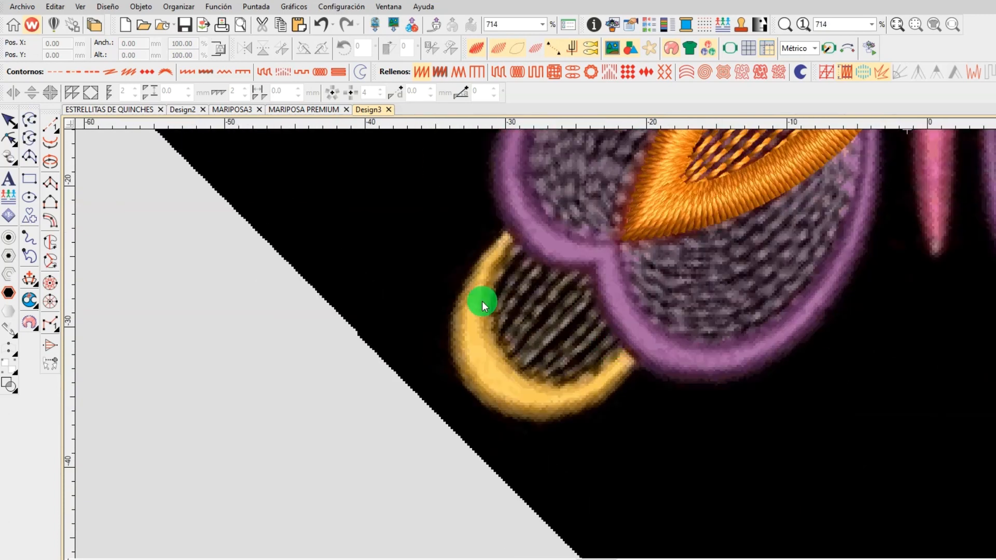
key("Return")
key("h")
key("s")
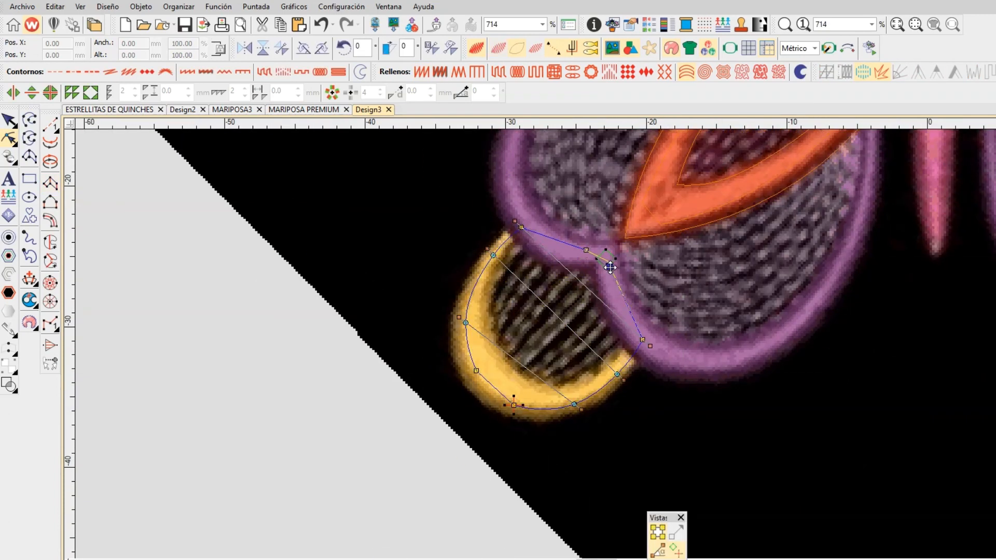
left_click_drag(510, 405, 520, 408)
key("s")
key("s")
- Digitize a crescent-shaped satin border around the small lower yellow lobe and fit it to the reference image
left_click(52, 182)
left_click(680, 76)
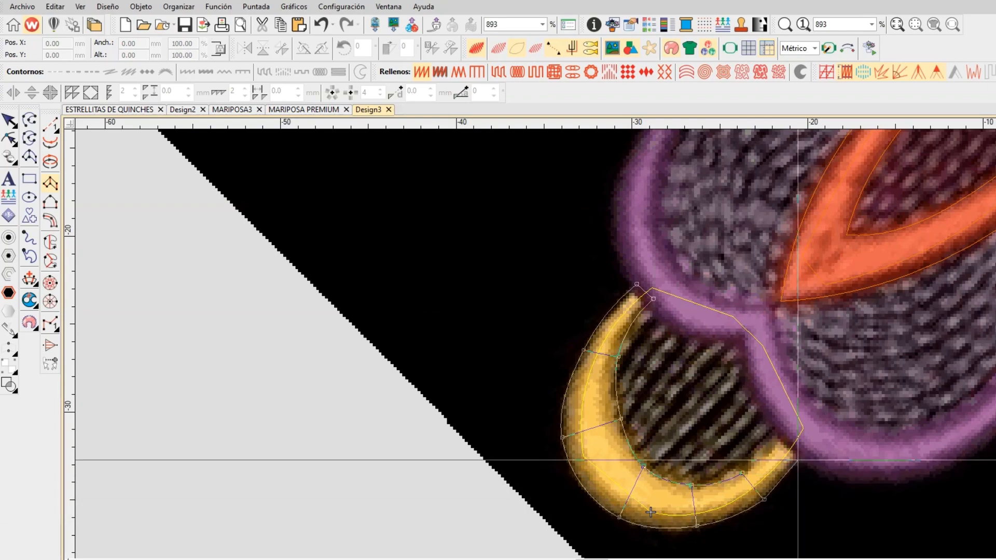
key("Return")
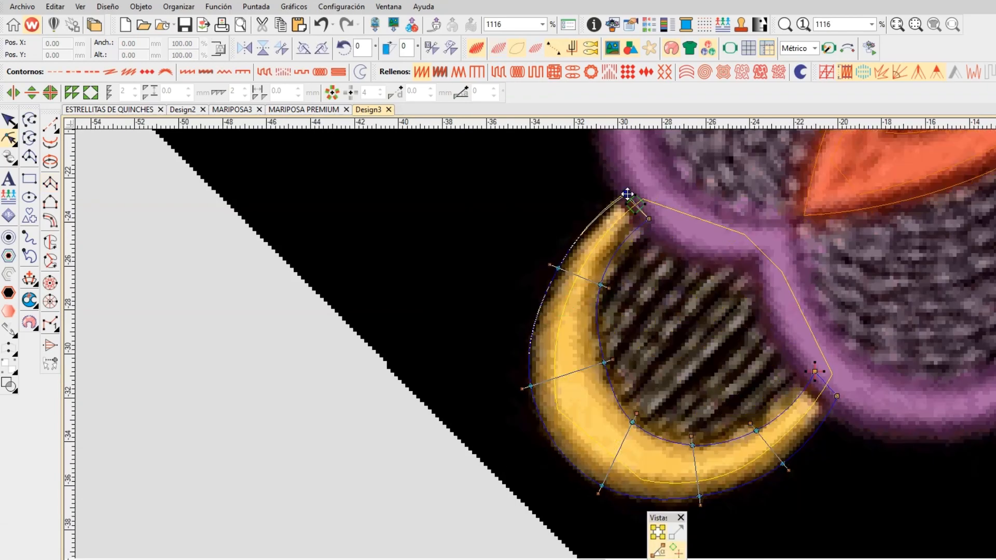
key("d")
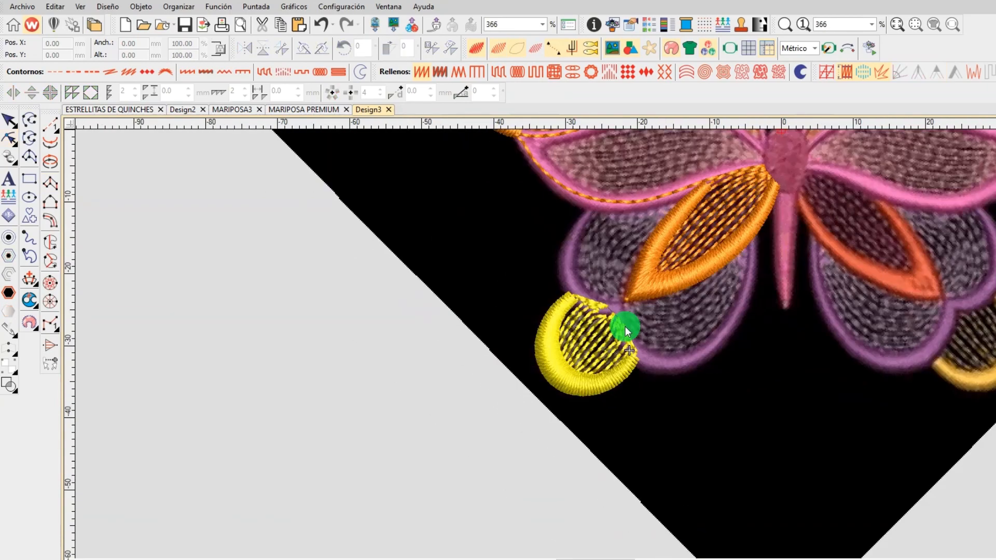
- Digitize a running stitch from the small yellow lobe along the purple wing's outer edge and the pink wing's lower edge to the body
scroll(625, 326, "down", 1)
left_click(50, 124)
scroll(549, 360, "up", 1)
scroll(611, 343, "down", 1)
scroll(680, 334, "up", 4)
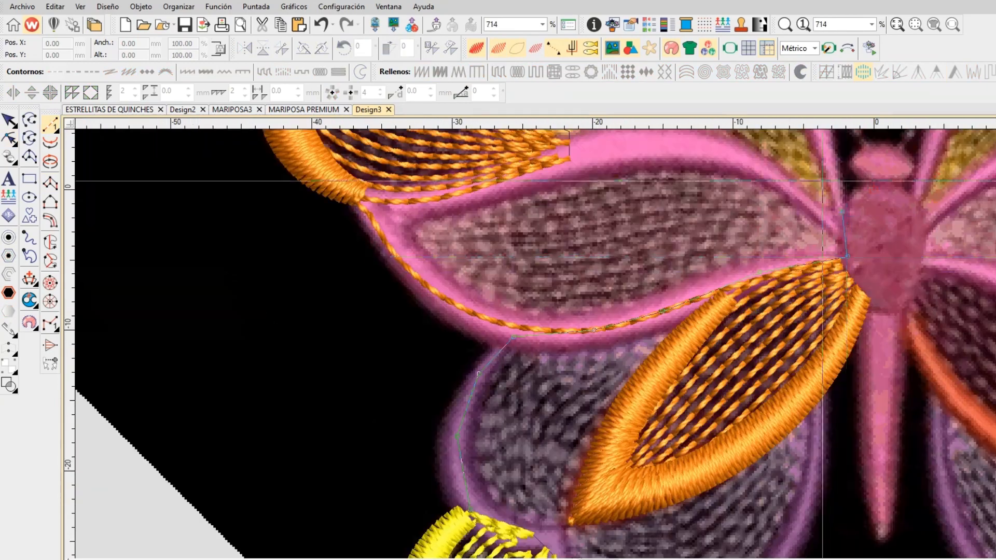
scroll(508, 212, "down", 2)
left_click(627, 343)
key("Return")
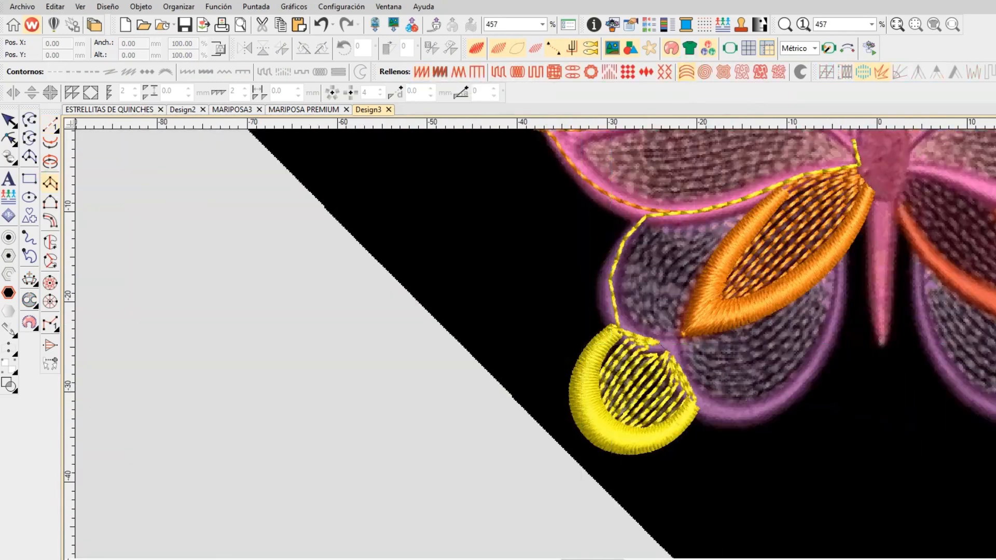
- Digitize the open line fill of the upper left yellow wing section from the body to its rounded end
left_click(423, 78)
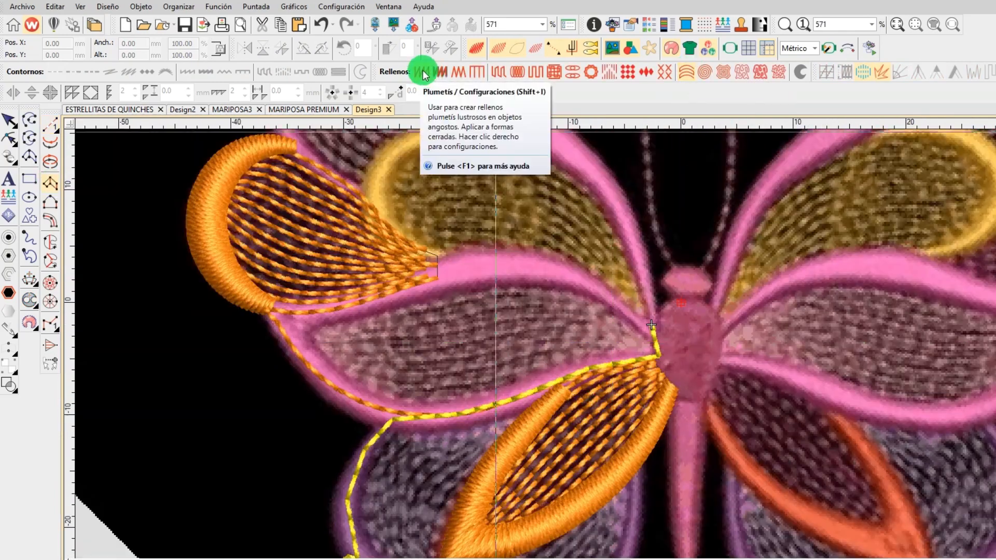
scroll(481, 207, "up", 3)
left_click(9, 138)
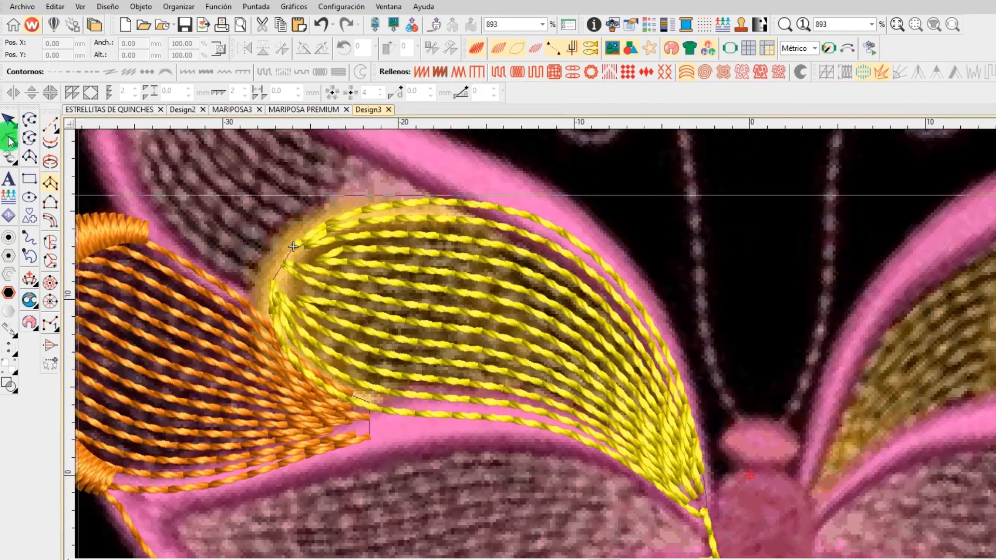
scroll(611, 344, "up", 2)
scroll(611, 344, "down", 6)
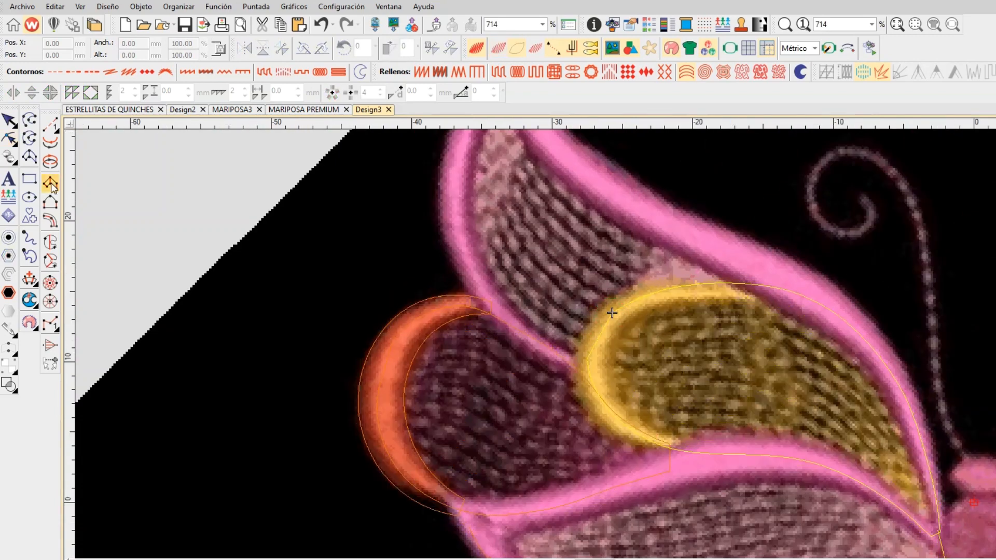
- Add the crescent satin border to the upper yellow section and digitize the purple lower wing with its line fill and satin border
scroll(662, 344, "up", 4)
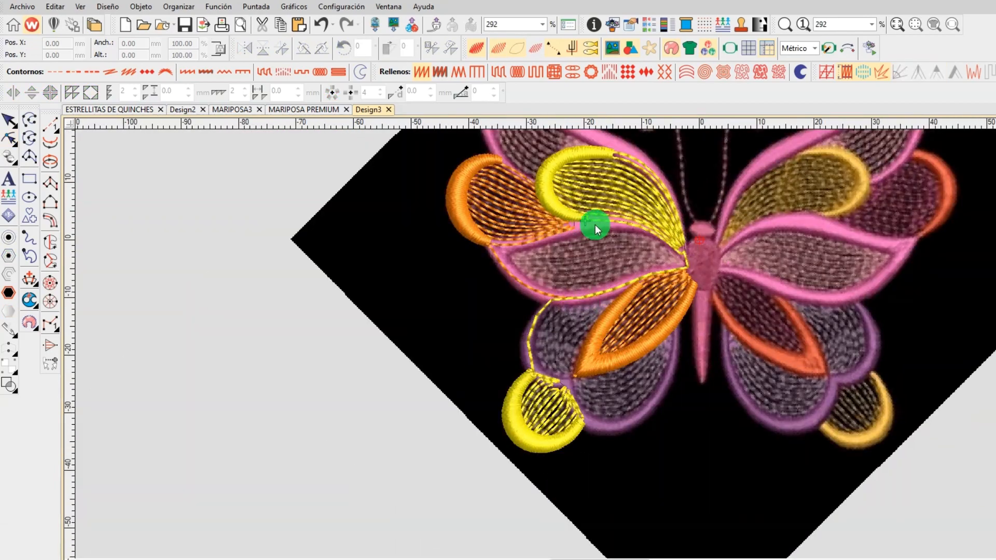
scroll(595, 225, "up", 4)
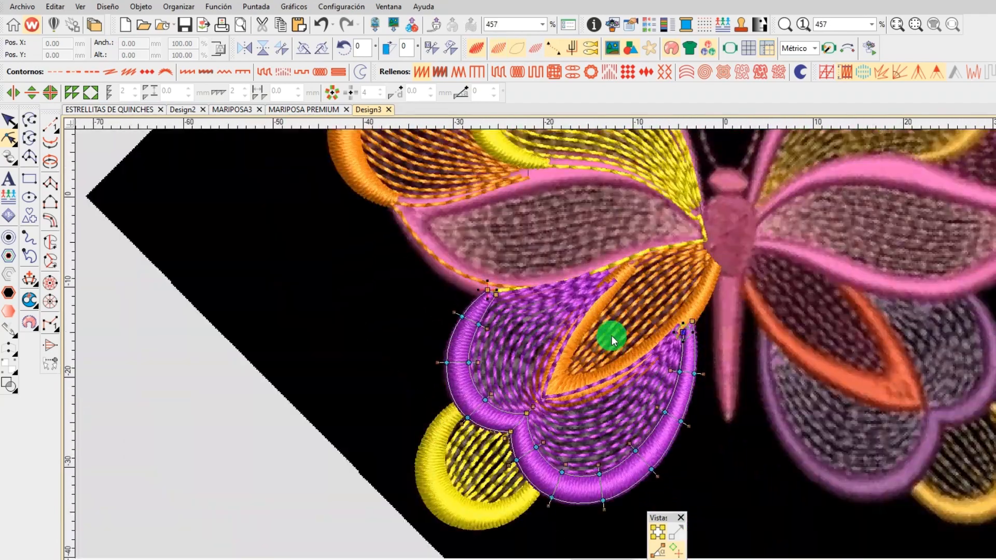
- Digitize the upper left pink wing's open line fill and its satin border down to the body
scroll(612, 335, "down", 2)
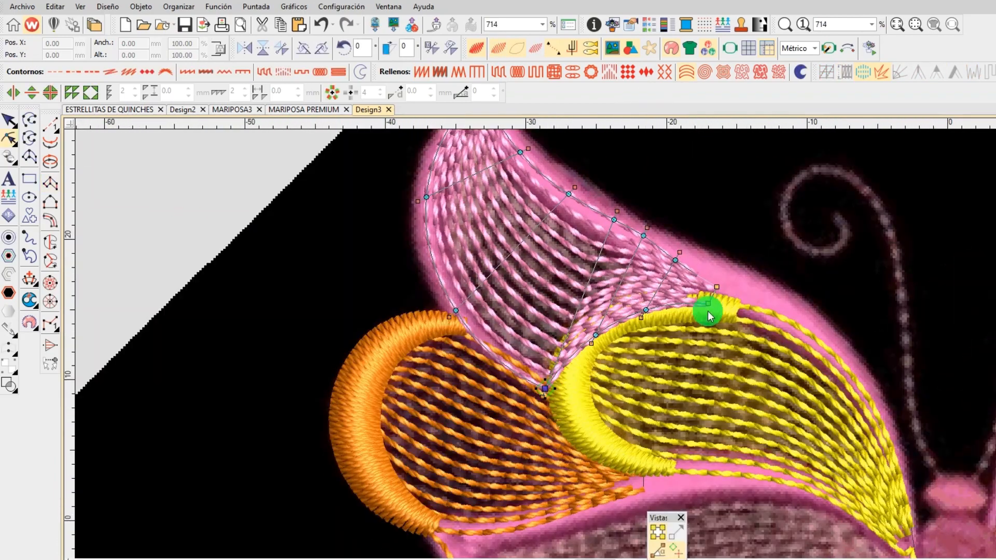
left_click(658, 284)
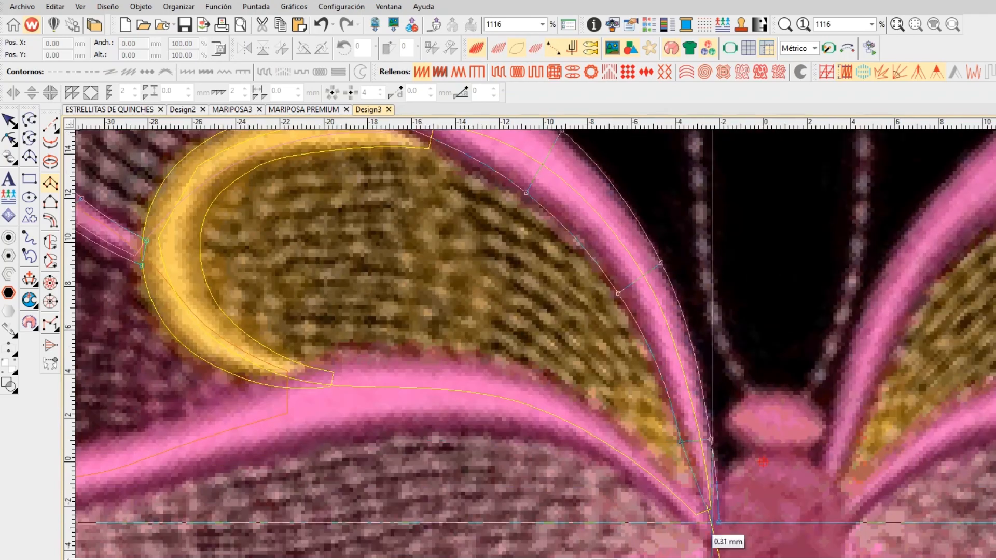
- Digitize the satin border around the middle left pink wing, starting and ending at the body
left_click(611, 345)
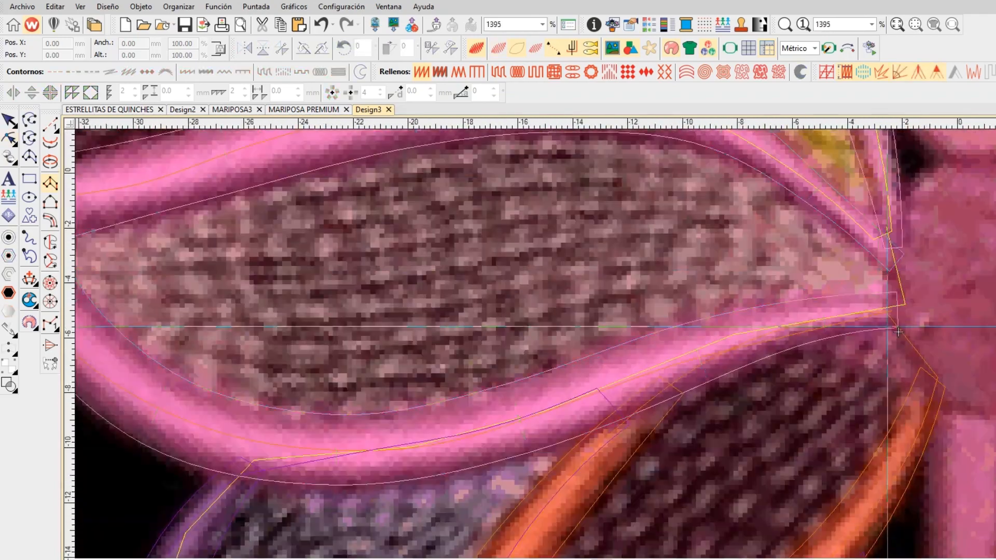
left_click(519, 338)
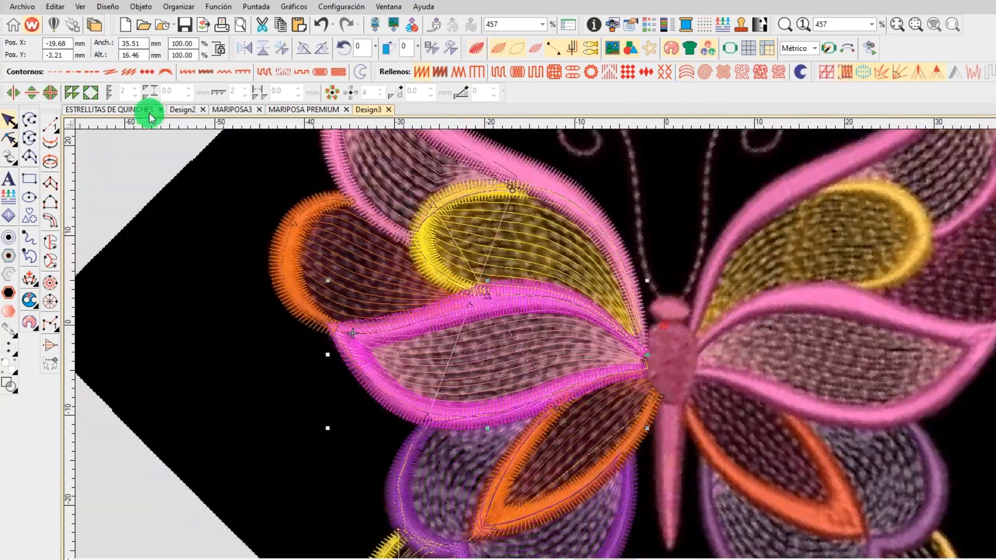
left_click(568, 334)
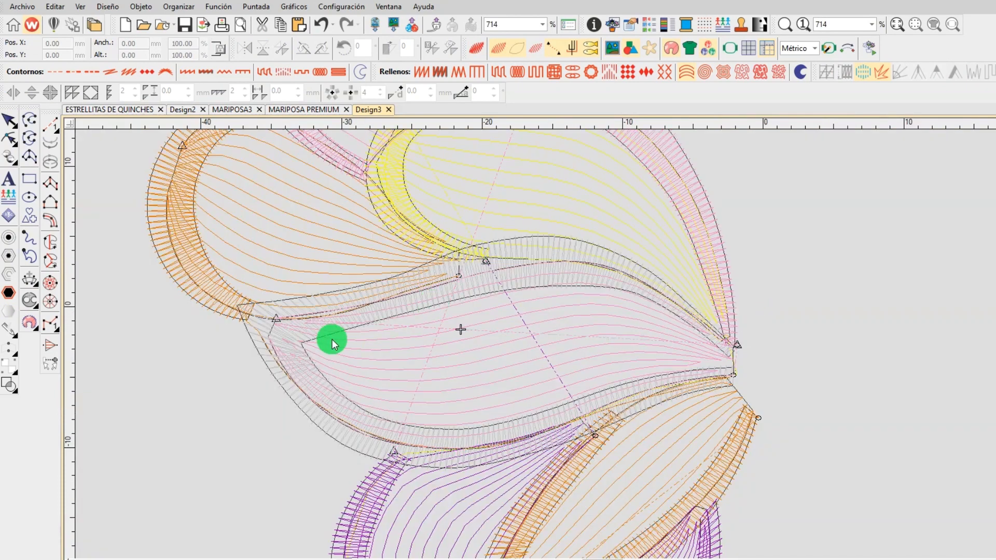
- Adjust the stitching entry and exit points of the middle pink wing's satin border near the body
left_click(570, 240)
key("h")
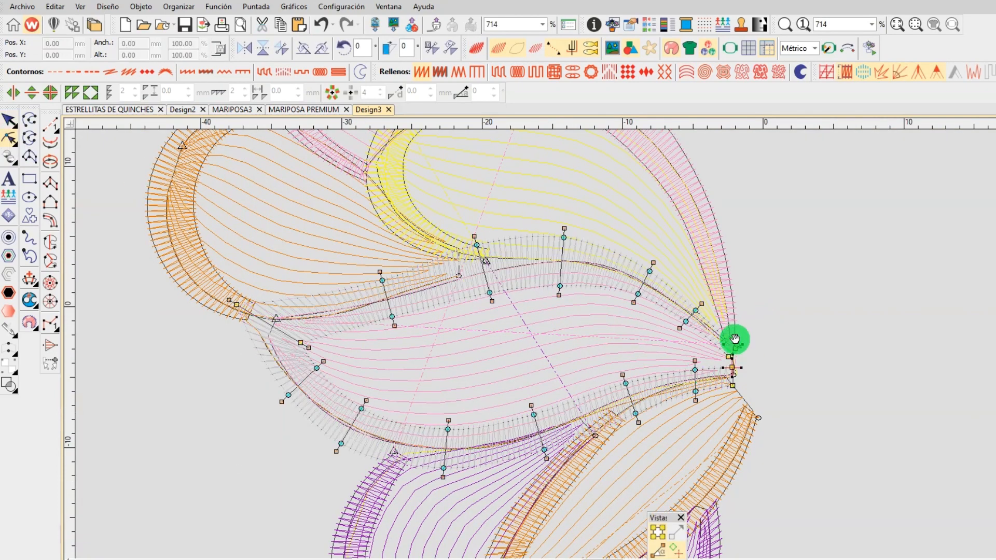
left_click(704, 365)
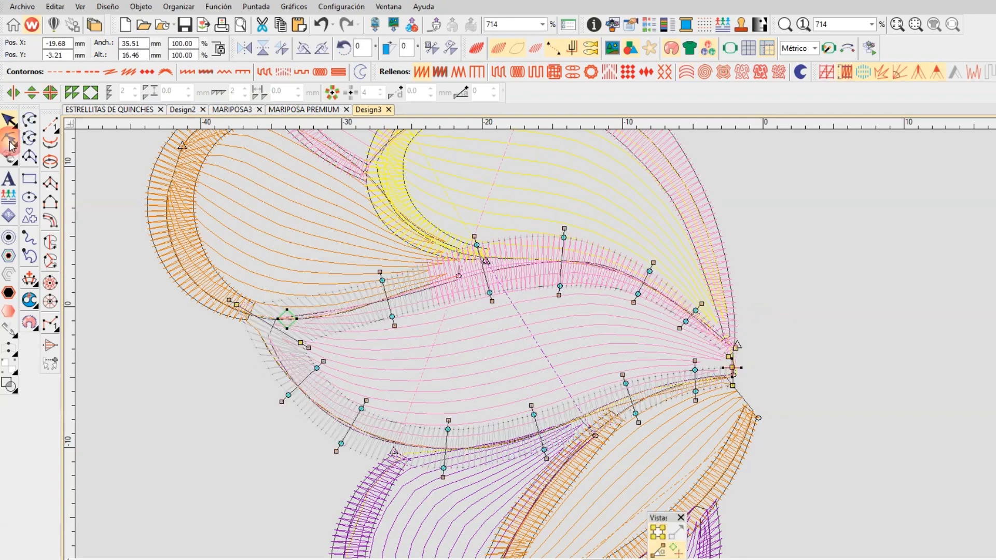
left_click(738, 353)
- Examine the digitized left wings in realistic and wireframe stitch views, with and without the reference image, and check the stitching order
scroll(524, 301, "down", 4)
key("t")
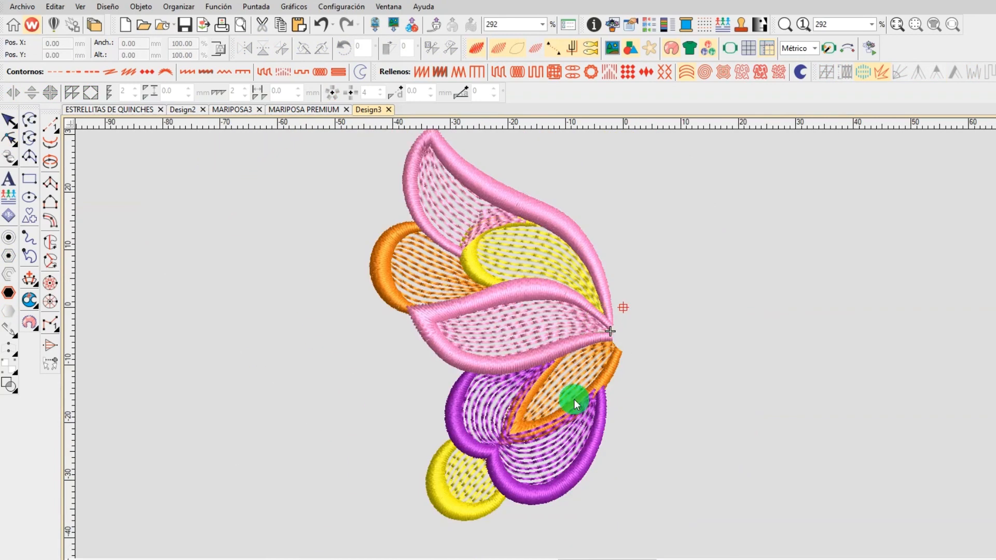
key("d")
key("t")
key("t")
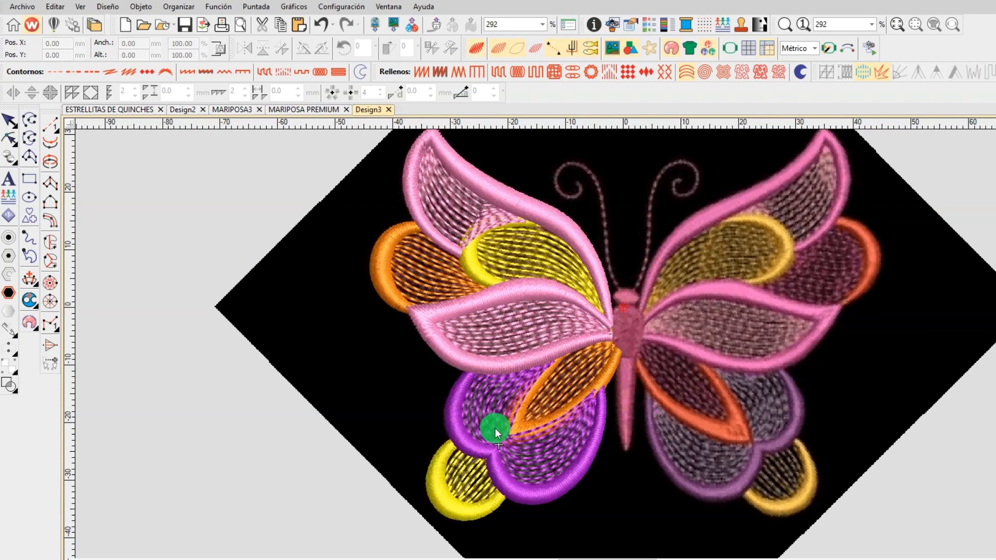
key("t")
left_click(493, 397)
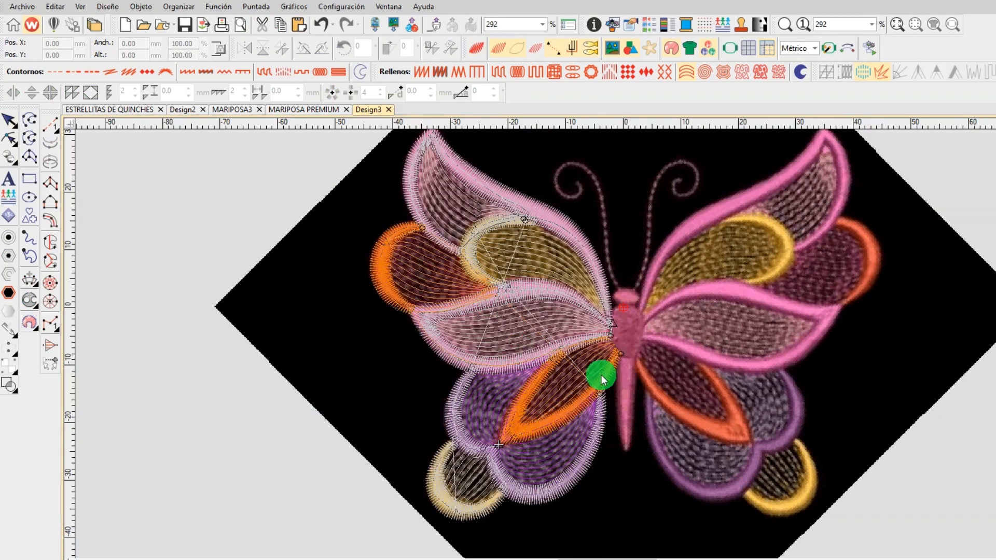
scroll(515, 337, "down", 1)
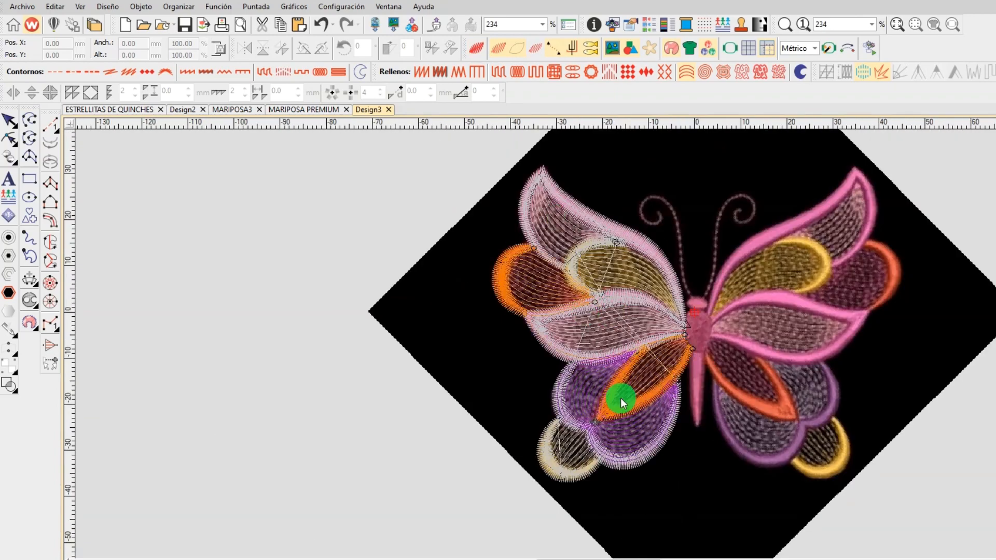
left_click(558, 226)
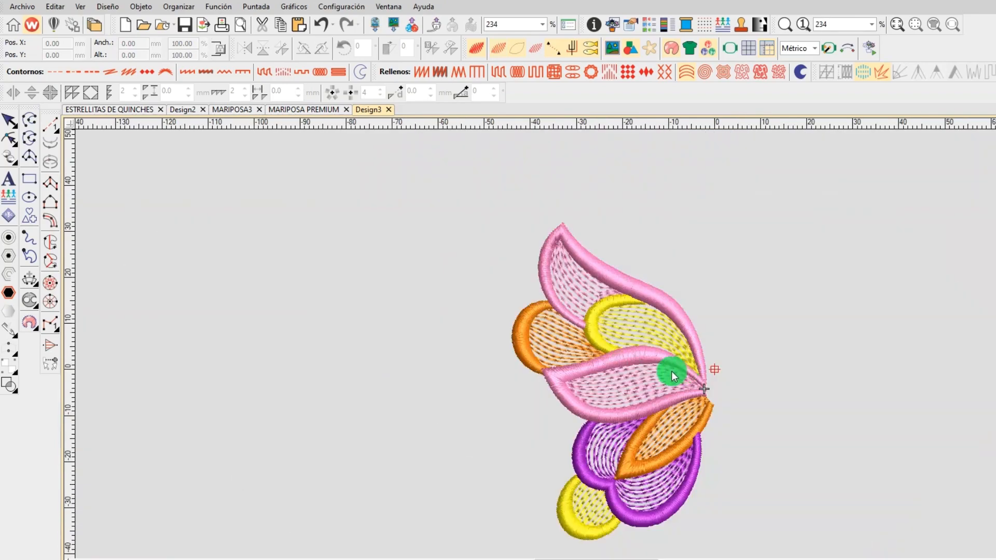
- Adjust the stitching entry and exit points of the lower orange petal's satin border in wireframe stitch view
key("t")
scroll(674, 359, "up", 5)
left_click(566, 374)
key("h")
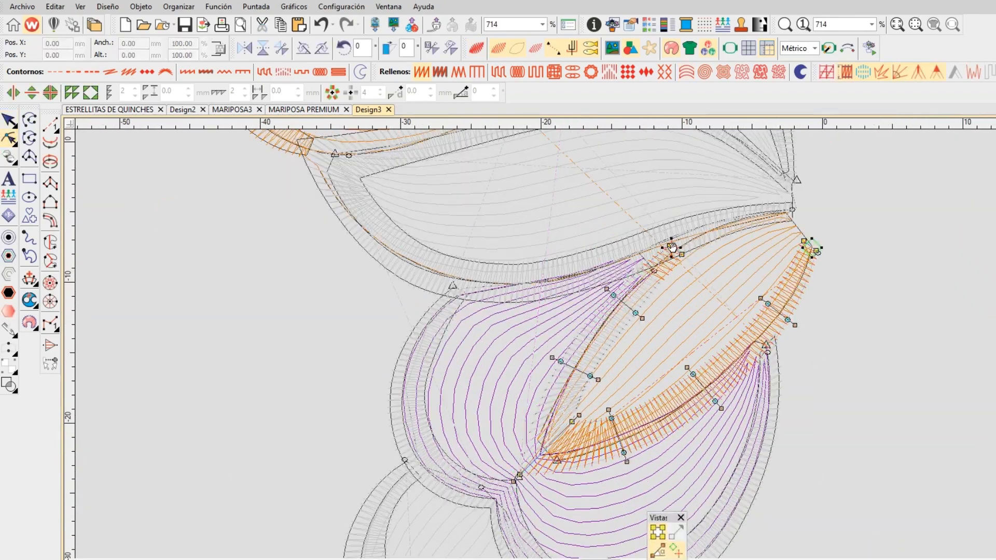
scroll(671, 247, "down", 2)
left_click(567, 462)
left_click(698, 347)
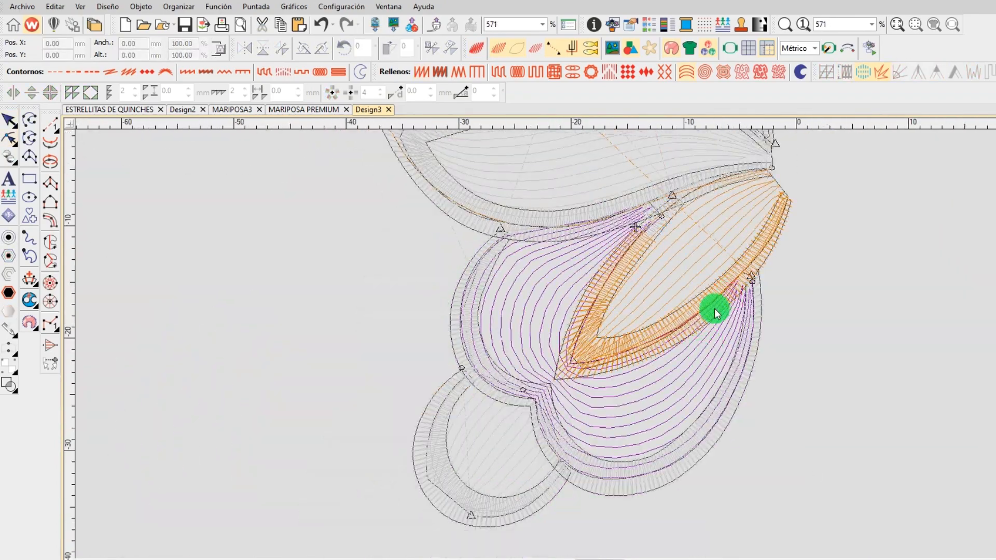
- Digitize a hidden running-stitch connector along the upper pink wing's border toward the body
scroll(609, 345, "down", 3)
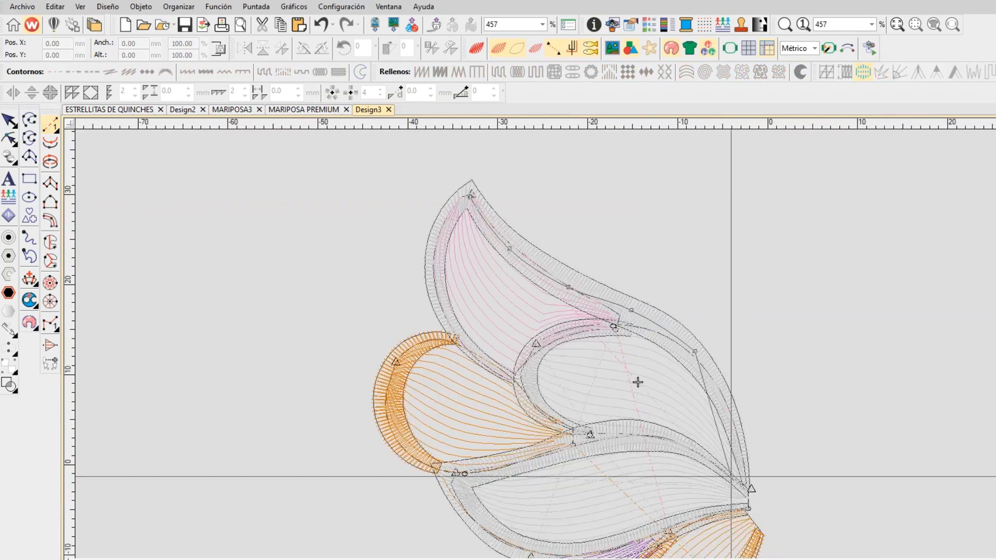
scroll(517, 264, "down", 3)
scroll(627, 307, "up", 2)
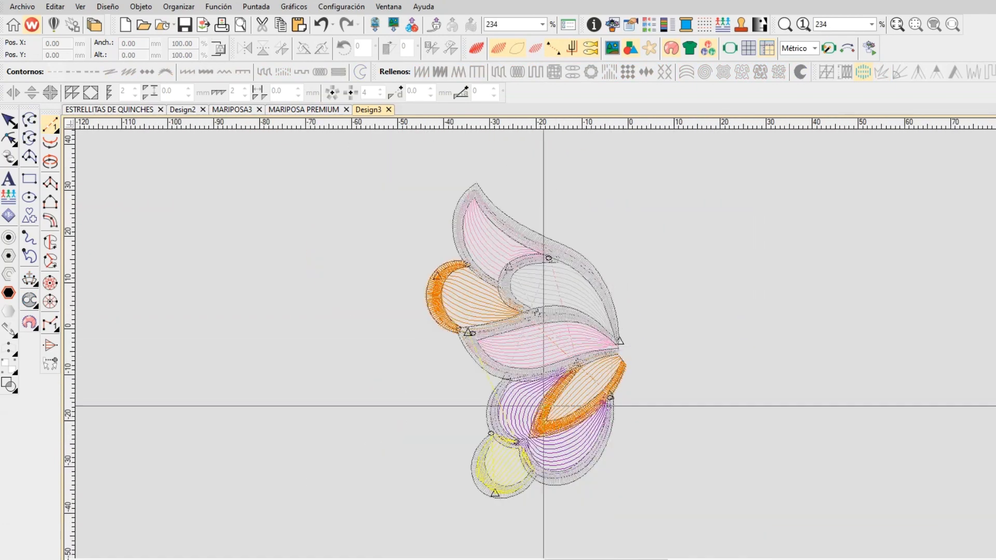
- Digitize hidden running-stitch connectors linking the lower yellow circle and the upper yellow wing fill
scroll(612, 344, "up", 4)
left_click(624, 195)
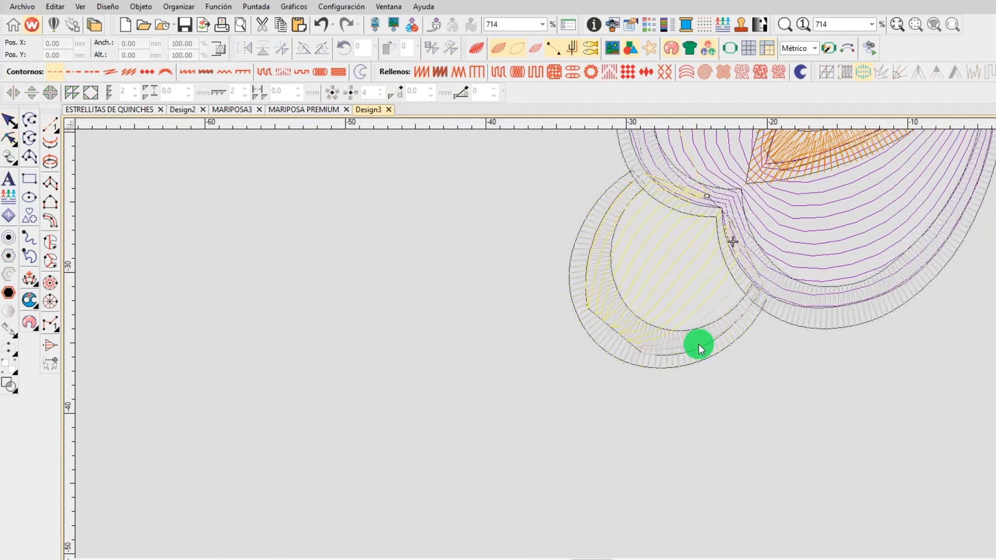
scroll(674, 261, "down", 5)
scroll(631, 255, "up", 5)
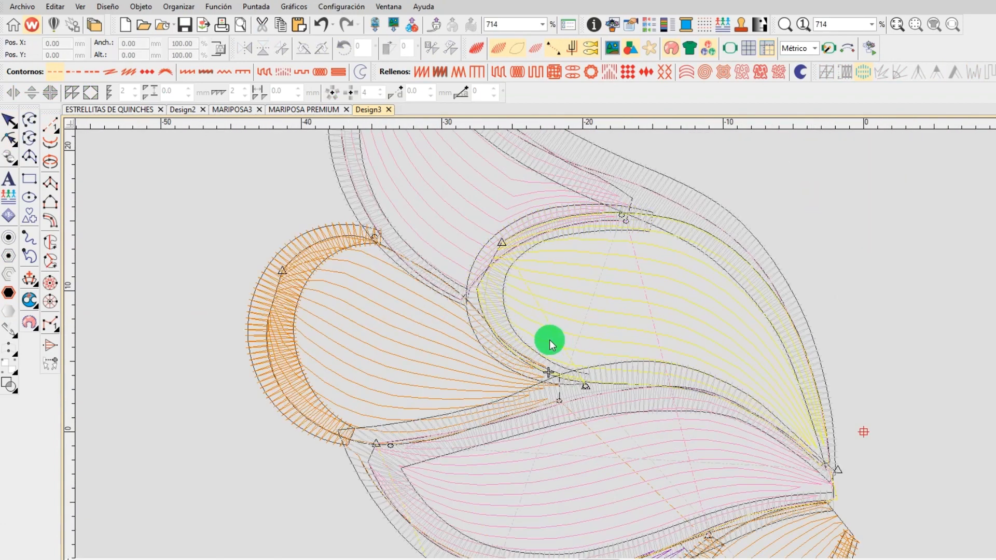
scroll(549, 340, "down", 4)
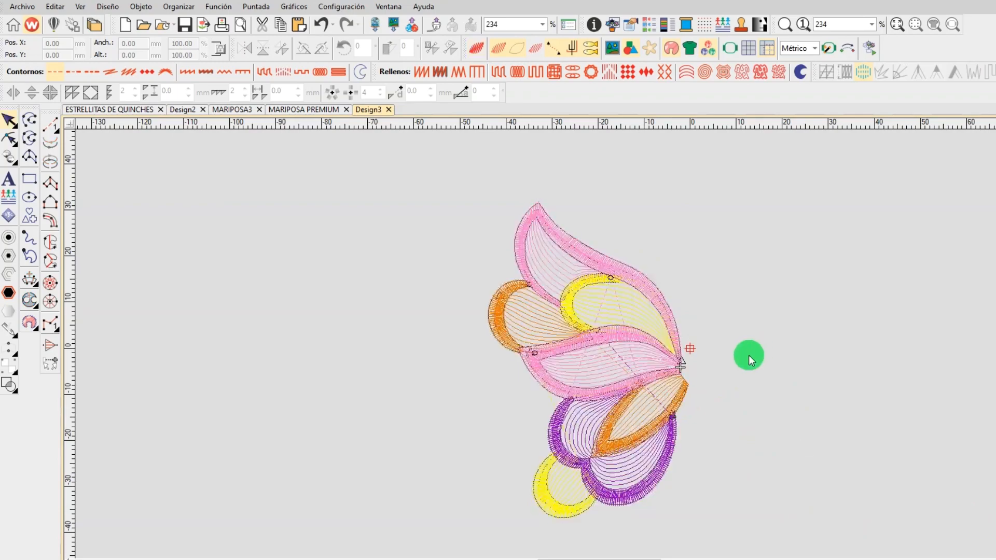
- Move the entry and exit points of the middle pink wing's satin border together at the body
scroll(610, 346, "up", 4)
left_click(601, 365)
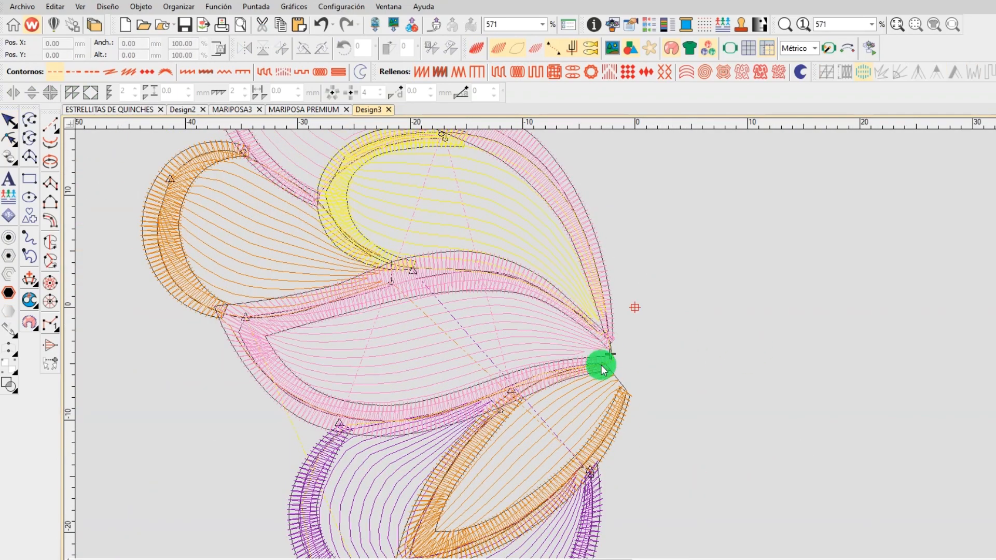
scroll(605, 363, "down", 2)
scroll(604, 340, "up", 2)
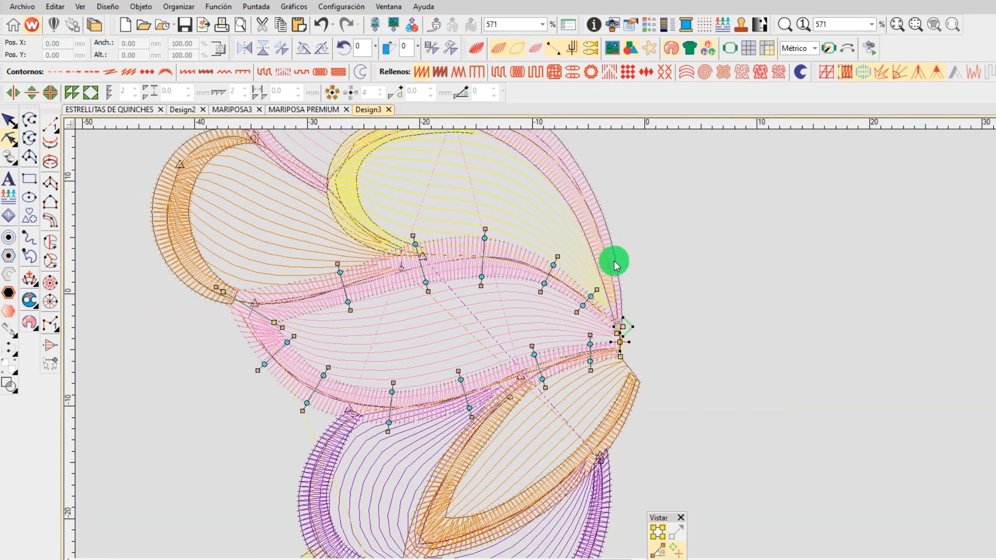
- Duplicate the whole digitized left half, mirror it horizontally and place it over the reference image's right wings
scroll(616, 265, "down", 4)
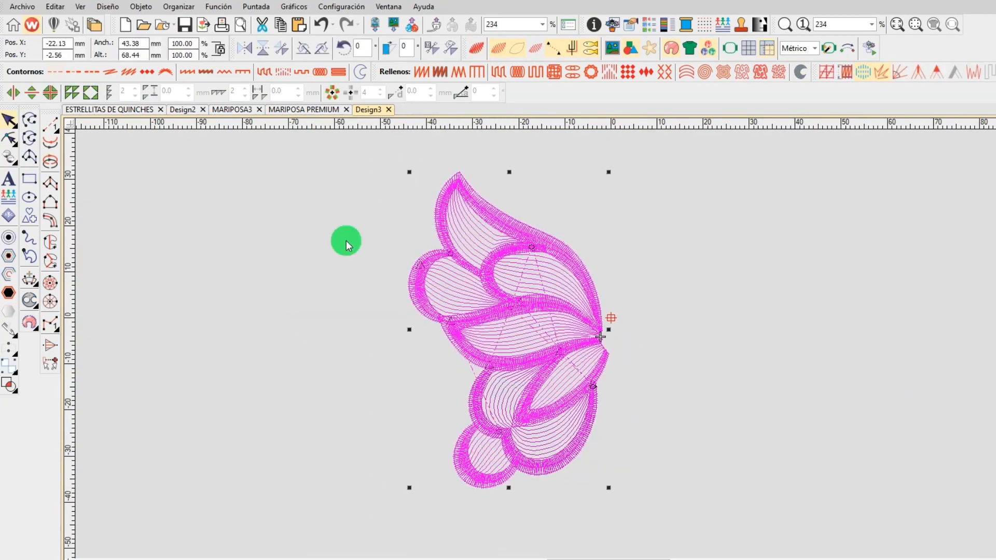
left_click_drag(400, 171, 596, 484)
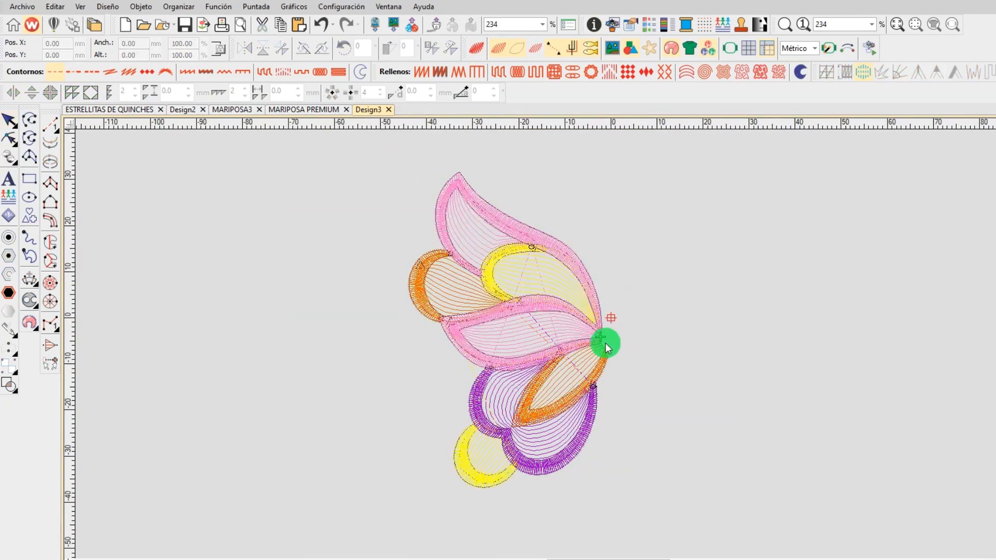
left_click(958, 128)
key("ctrl+a")
key("Escape")
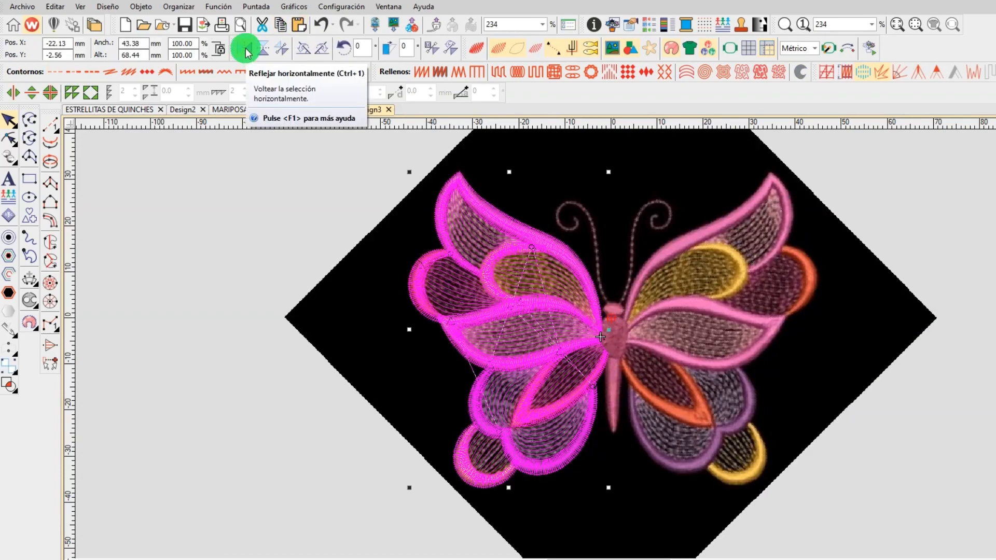
left_click(246, 52)
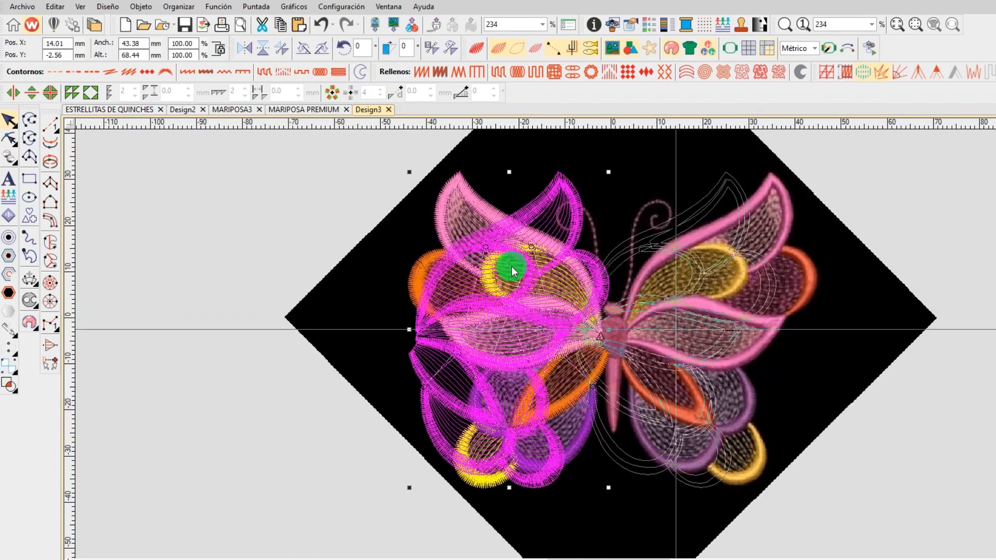
- Save the design as MARIPOSA4 and change thread colour 6 to a custom salmon shade
left_click(170, 26)
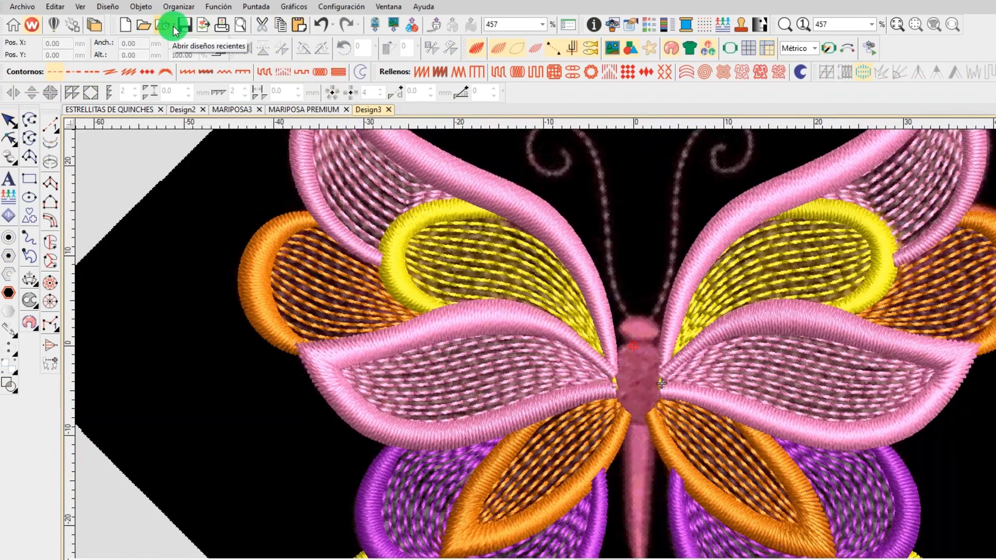
left_click(289, 440)
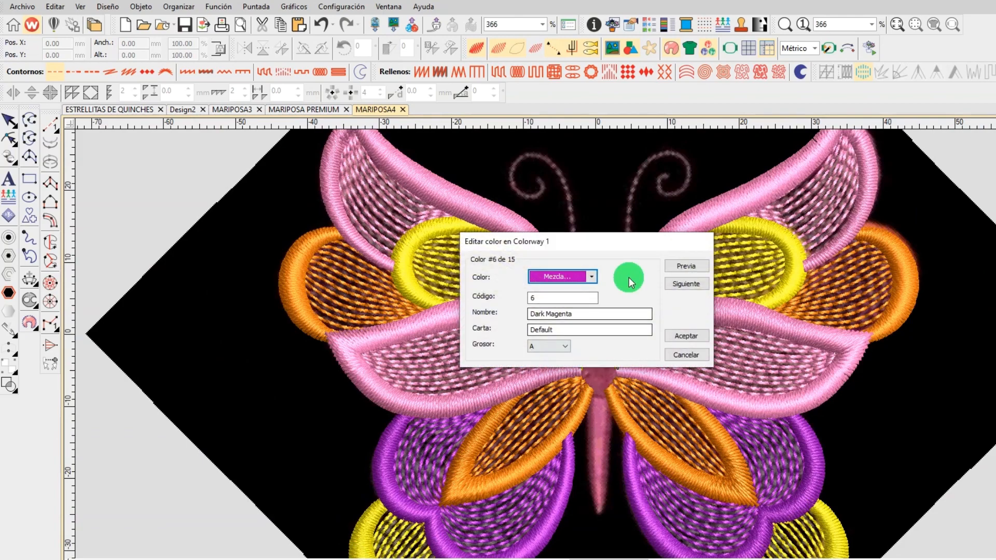
left_click(622, 278)
left_click(593, 310)
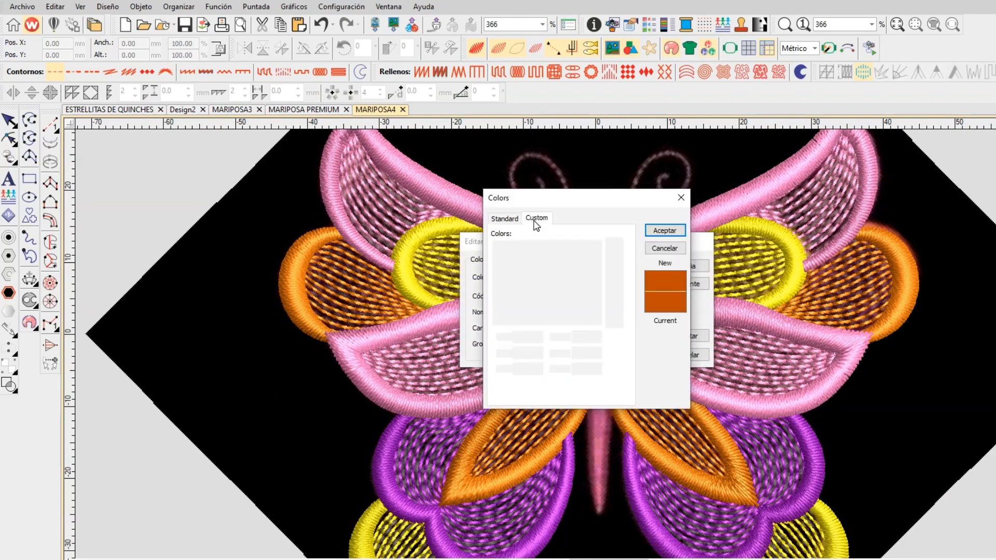
left_click(664, 230)
left_click(685, 338)
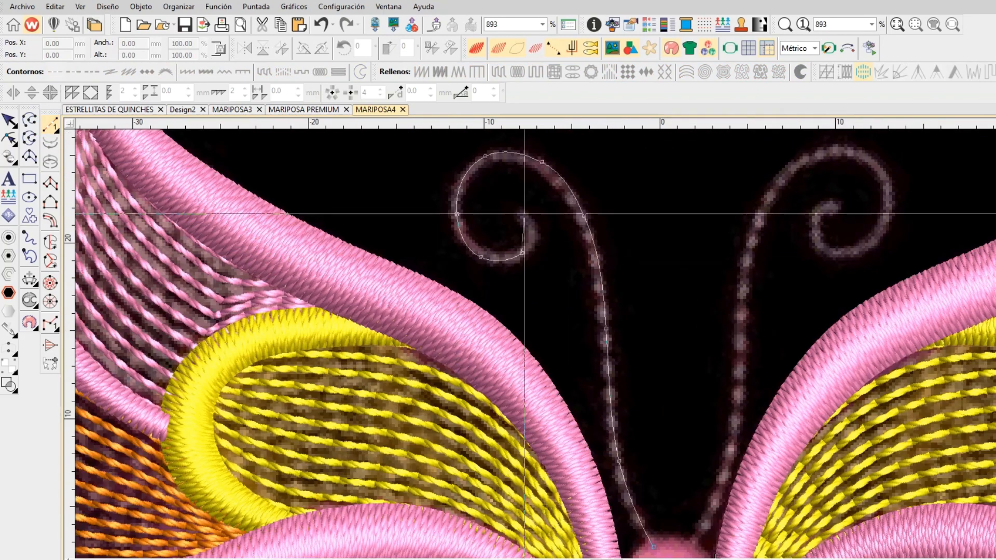
- Digitize the left antenna as a running-stitch line and place a horizontally mirrored copy over the right antenna
left_click(589, 349)
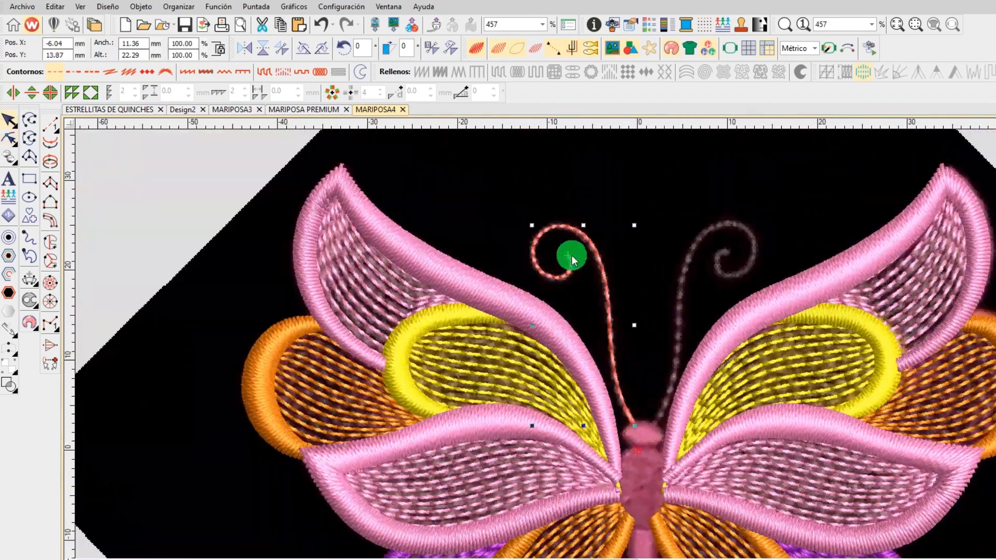
scroll(524, 134, "up", 2)
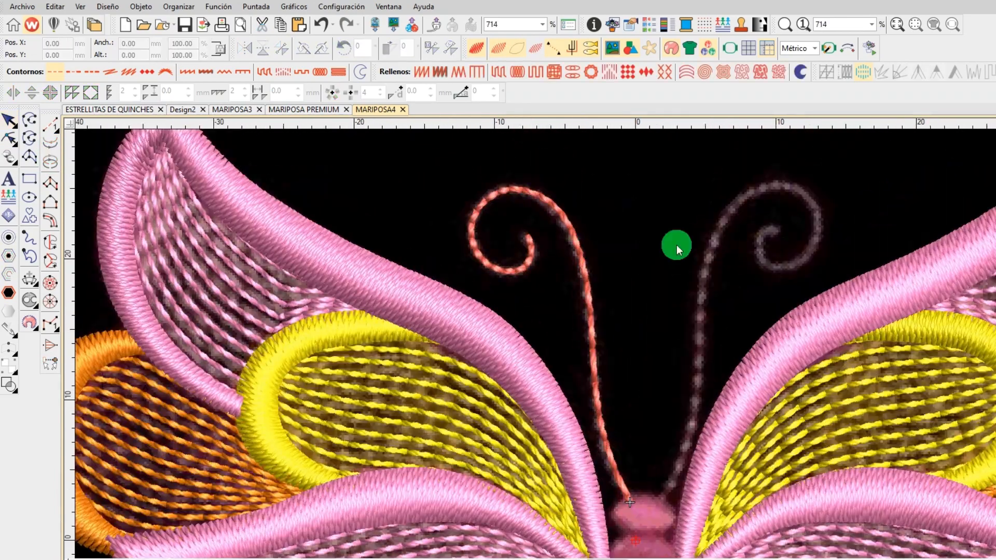
key("ctrl+v")
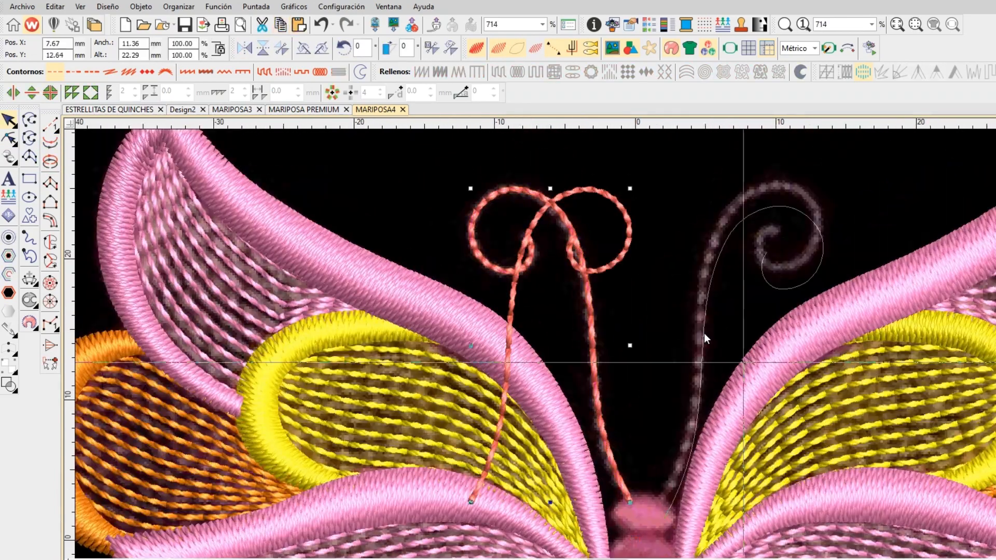
left_click(673, 482)
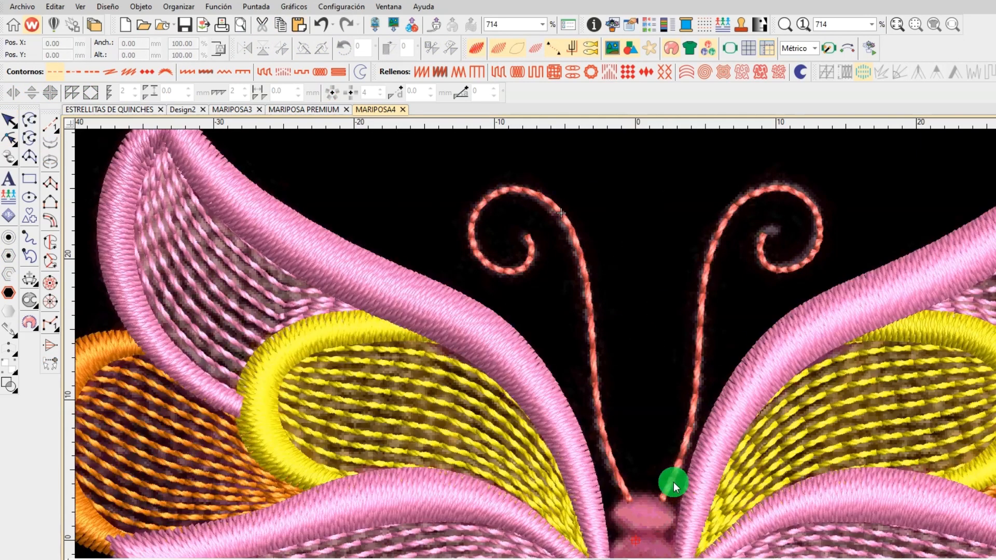
- Digitize the butterfly's head as a closed, filled salmon shape at the base of the antennae
scroll(589, 300, "up", 5)
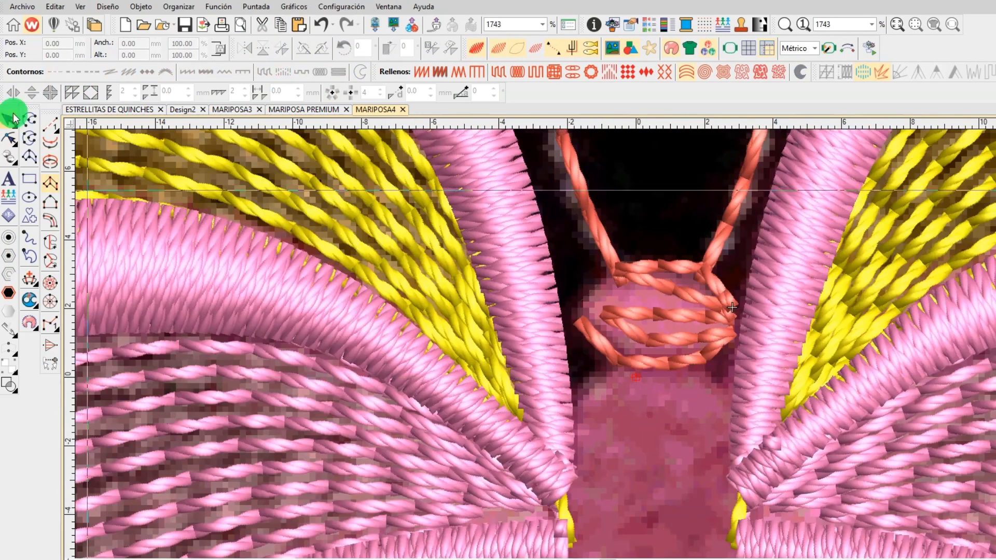
left_click(584, 353)
key("t")
key("Escape")
- Digitize the oval body below the head as a column shape, tracing both sides over the reference image
scroll(612, 343, "down", 4)
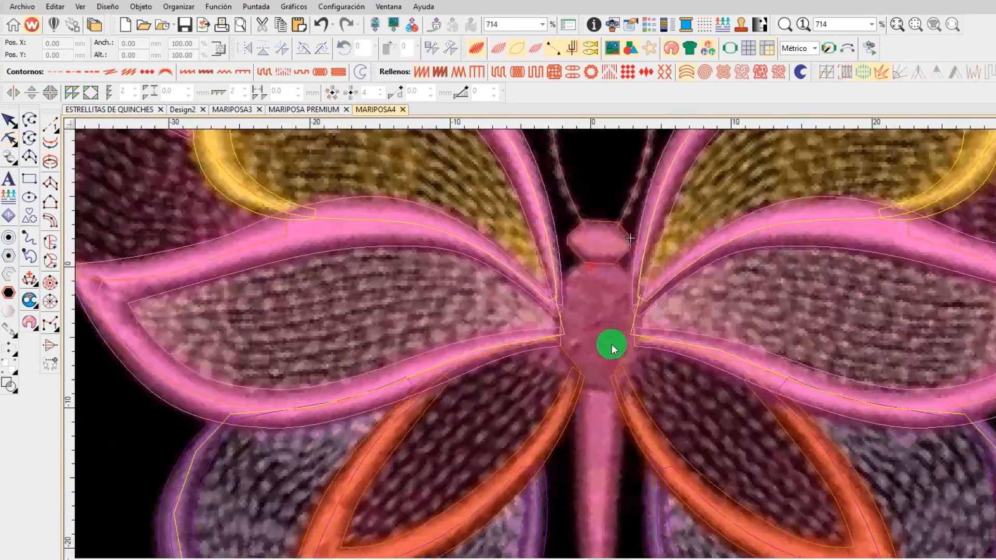
left_click(51, 241)
scroll(593, 177, "up", 3)
right_click(555, 397)
left_click(692, 215)
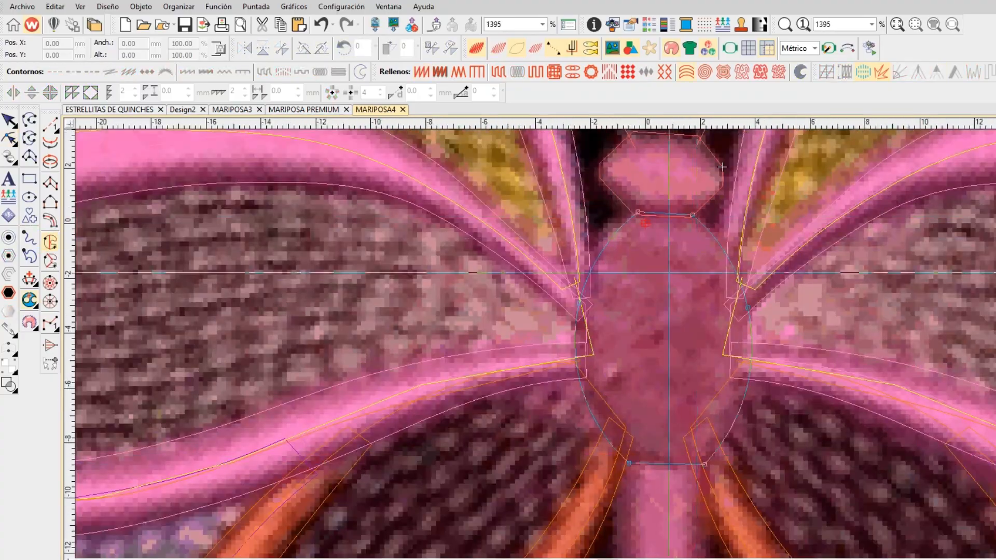
key("Return")
key("s")
- Apply a tatami fill to the oval body and refine its outline against the reference image
left_click(500, 71)
key("h")
scroll(619, 311, "down", 1)
key("s")
scroll(619, 238, "up", 2)
scroll(609, 256, "down", 2)
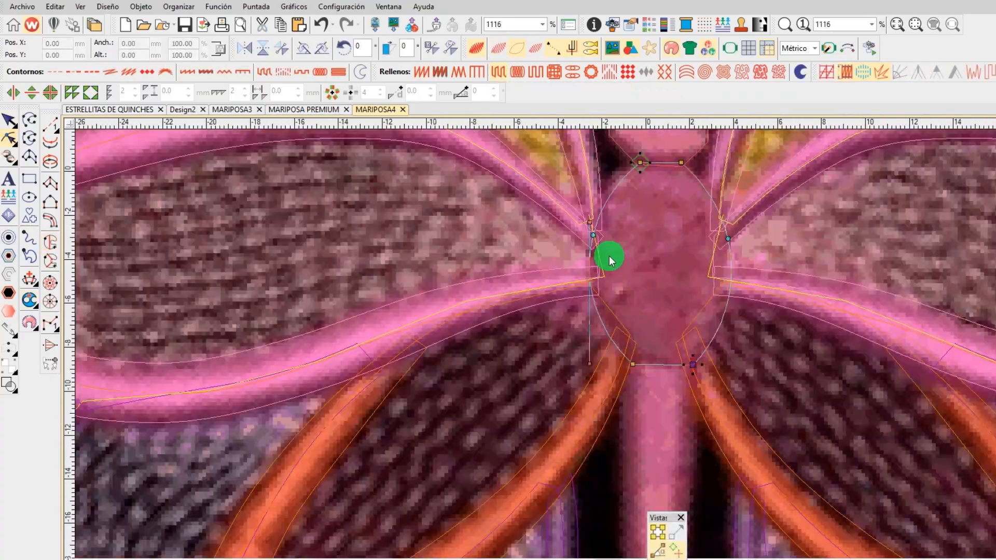
scroll(609, 256, "up", 2)
key("d")
- Digitize the long tapered abdomen below the oval body as a column shape over the reference image
scroll(615, 335, "down", 5)
key("s")
key("Escape")
key("d")
key("s")
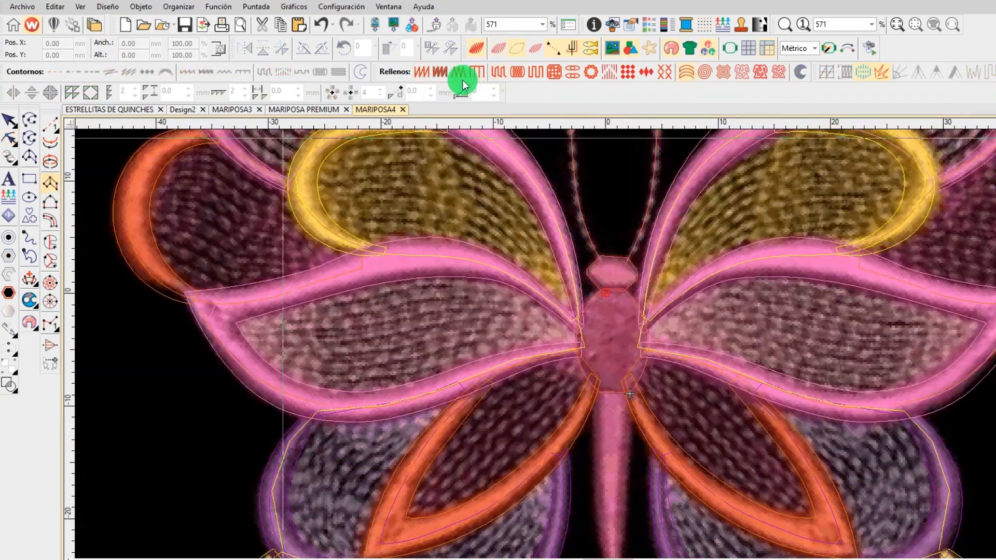
scroll(605, 364, "up", 2)
right_click(592, 325)
right_click(637, 325)
key("Return")
- Reshape the satin abdomen's right edge near its lower end to follow the reference image
key("s")
key("h")
scroll(617, 318, "up", 4)
left_click_drag(623, 280, 626, 280)
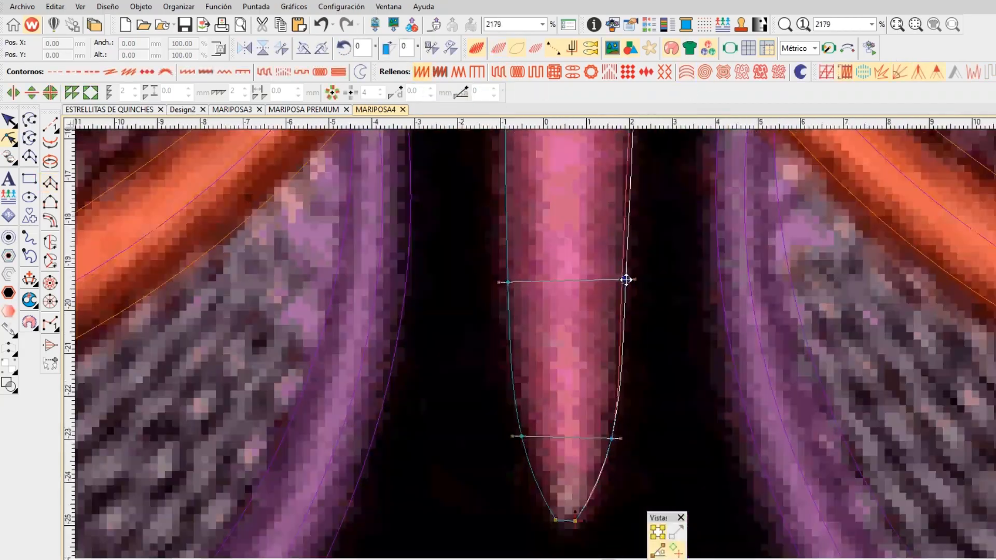
scroll(626, 279, "down", 5)
key("Escape")
- Examine the complete butterfly without the reference image in realistic and wireframe stitch views
key("0")
key("s")
key("d")
key("0")
key("s")
key("s")
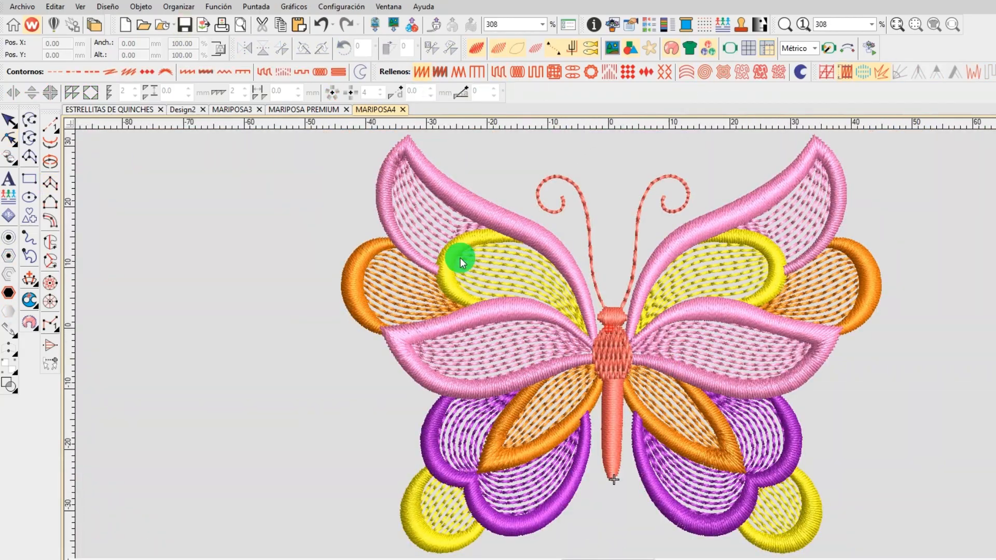
key("t")
- Resequence the right purple wing fill so it stitches directly after the left purple fill
mouse_move(975, 181)
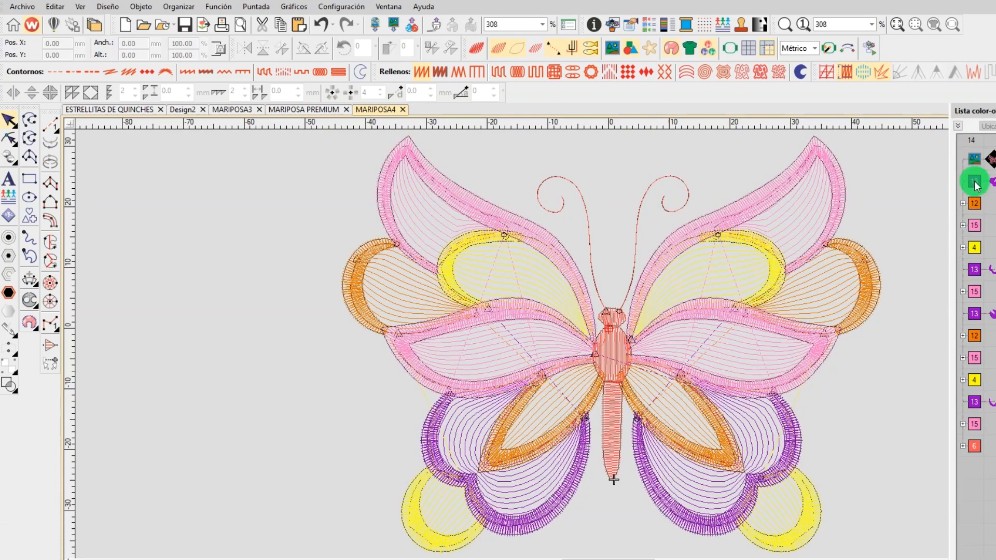
key("shift+r")
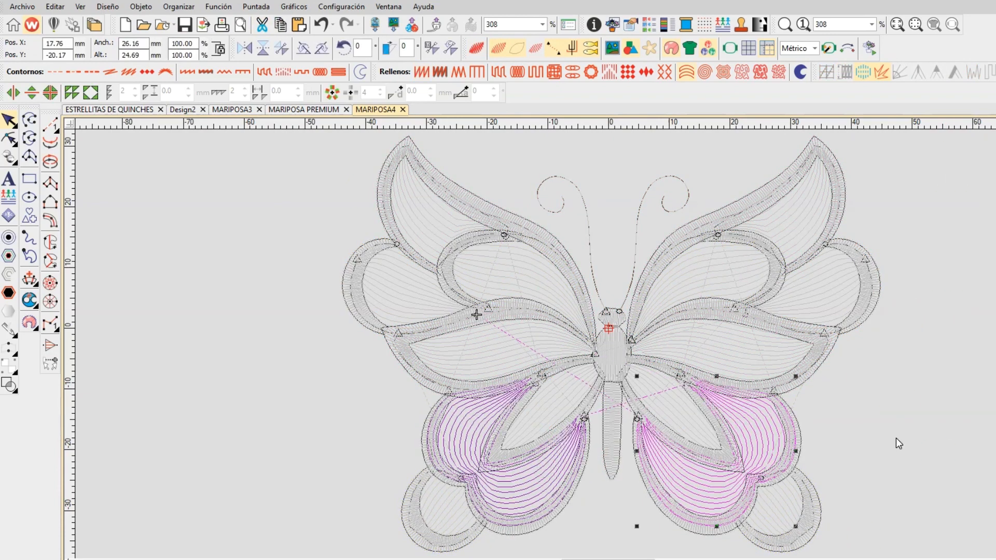
left_click(538, 369)
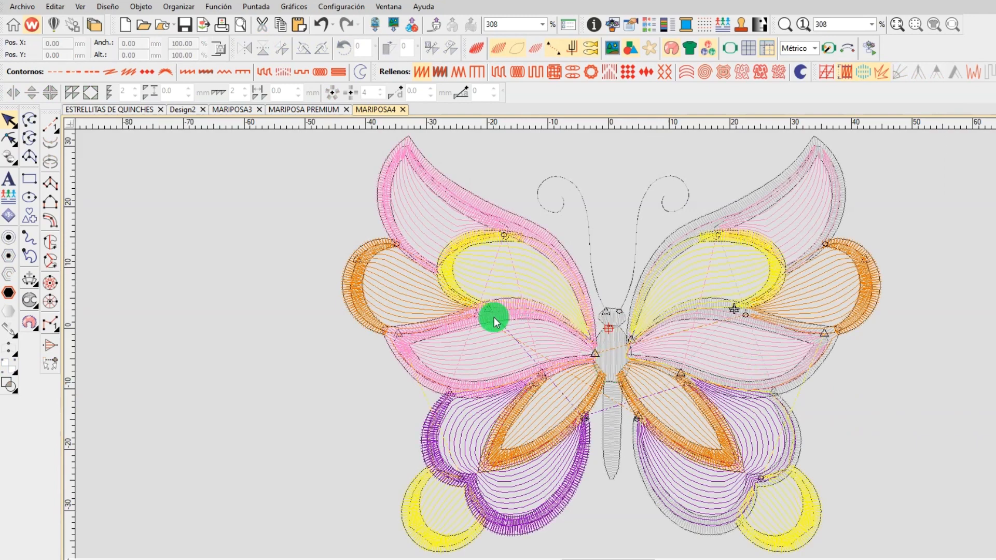
- Replay the stitching order and cut the upper right pink fill for resequencing with the matching left pink fill
key("shift+r")
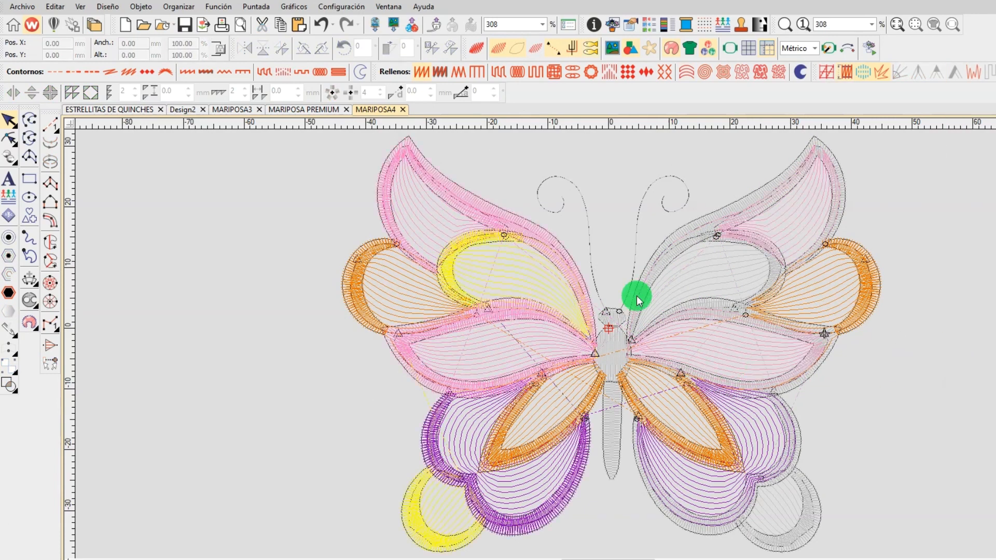
left_click(794, 255)
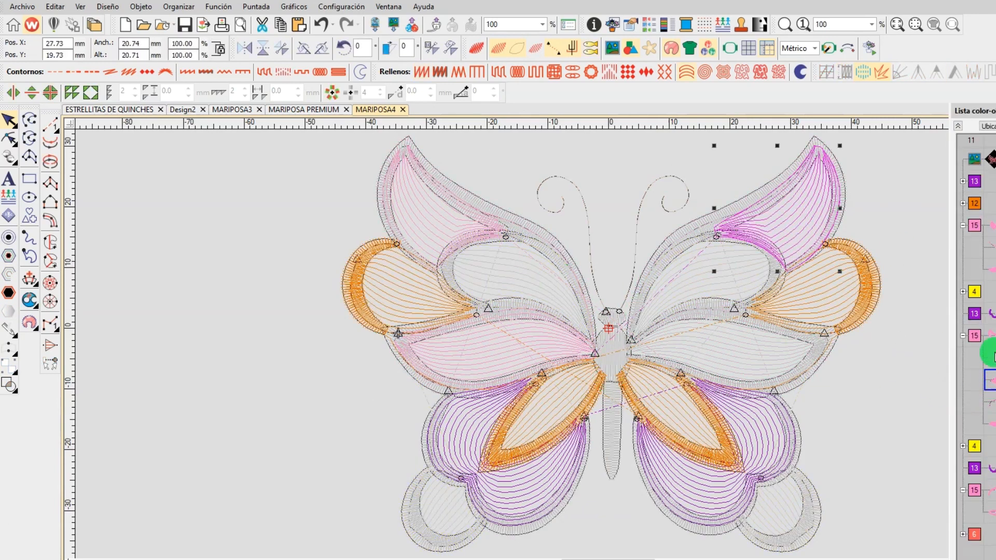
left_click(262, 26)
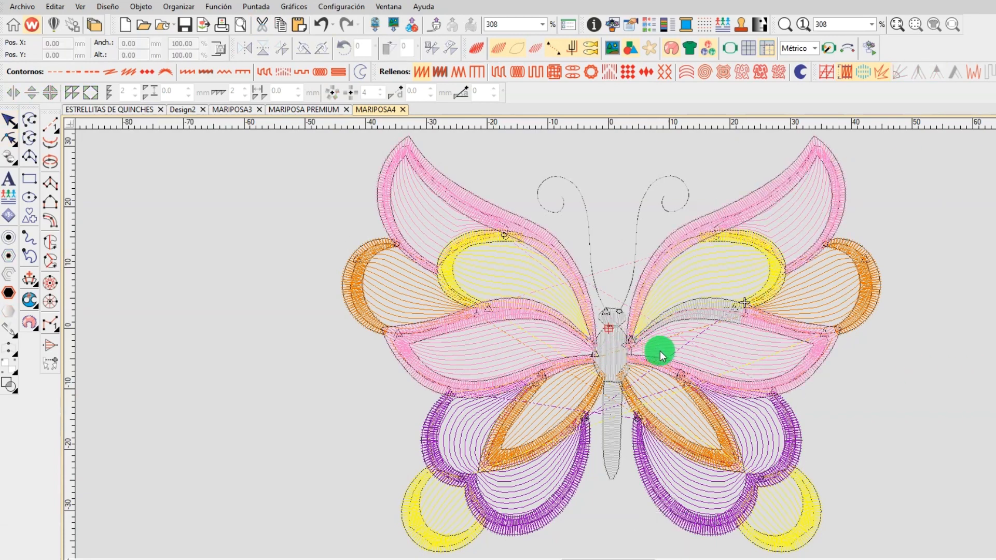
- Replay the stitching and digitize a hidden running-stitch connector across the body between the left and right purple fills
key("shift+r")
scroll(643, 362, "up", 2)
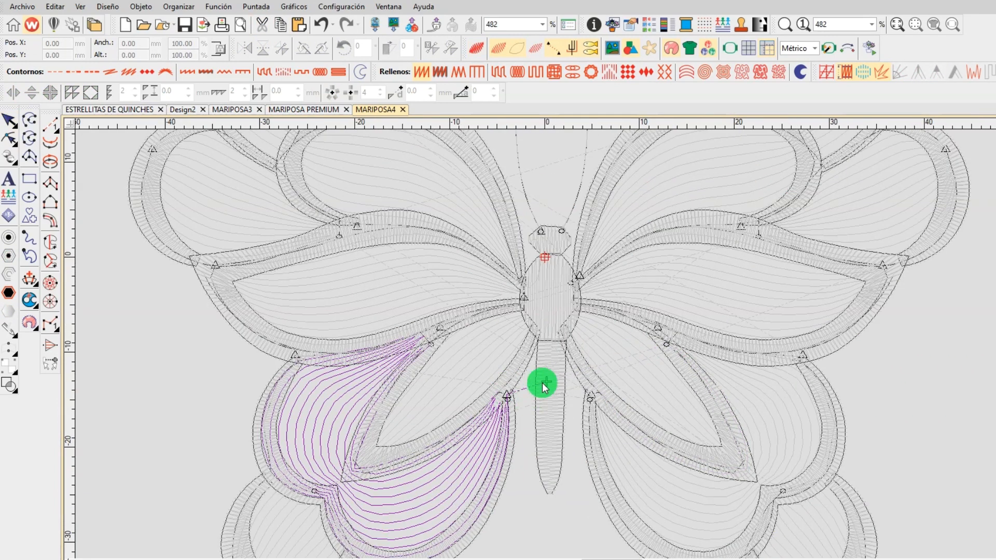
left_click(50, 124)
scroll(462, 382, "up", 1)
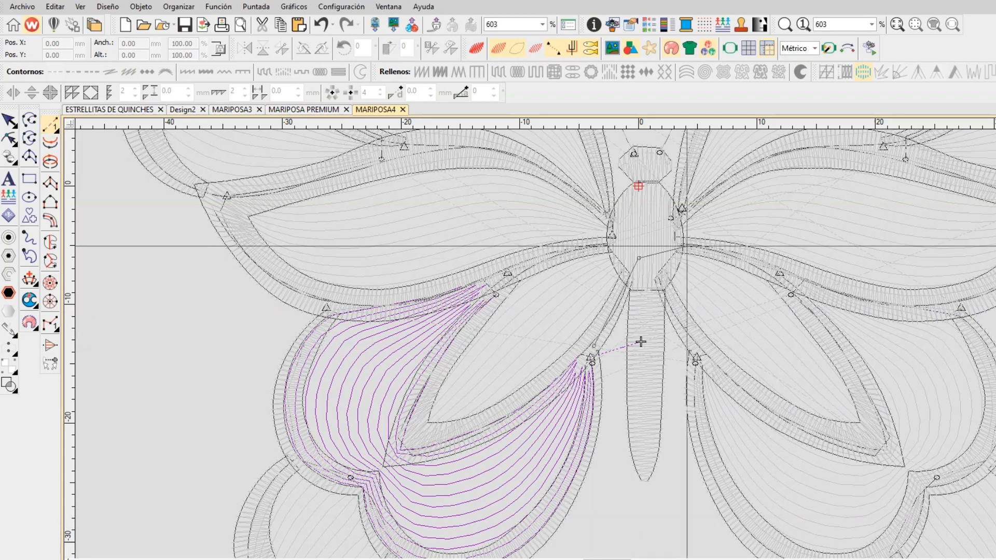
scroll(641, 342, "down", 3)
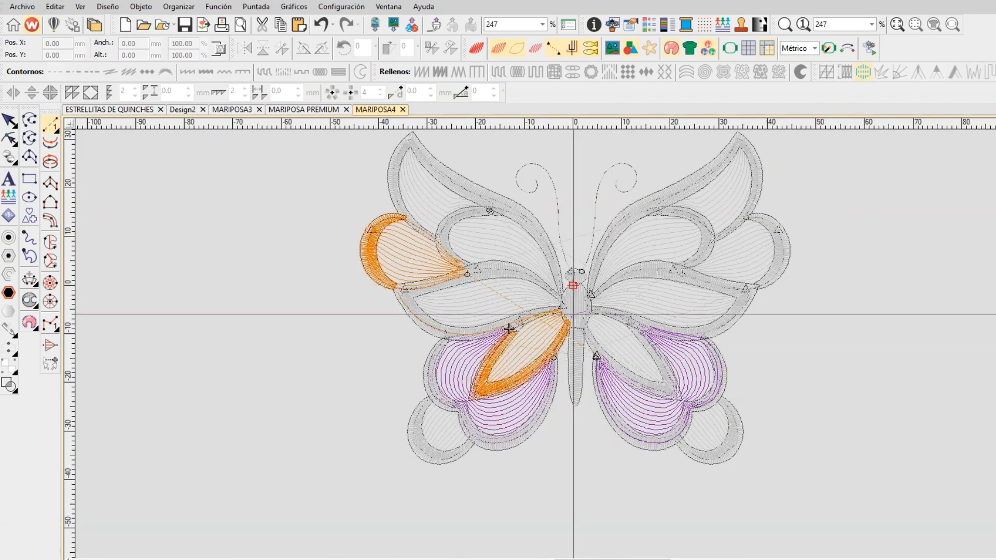
- Replay the stitching through the orange sections and link the left and right ones with a running-stitch connector hidden across the body
scroll(566, 343, "up", 3)
scroll(502, 340, "down", 2)
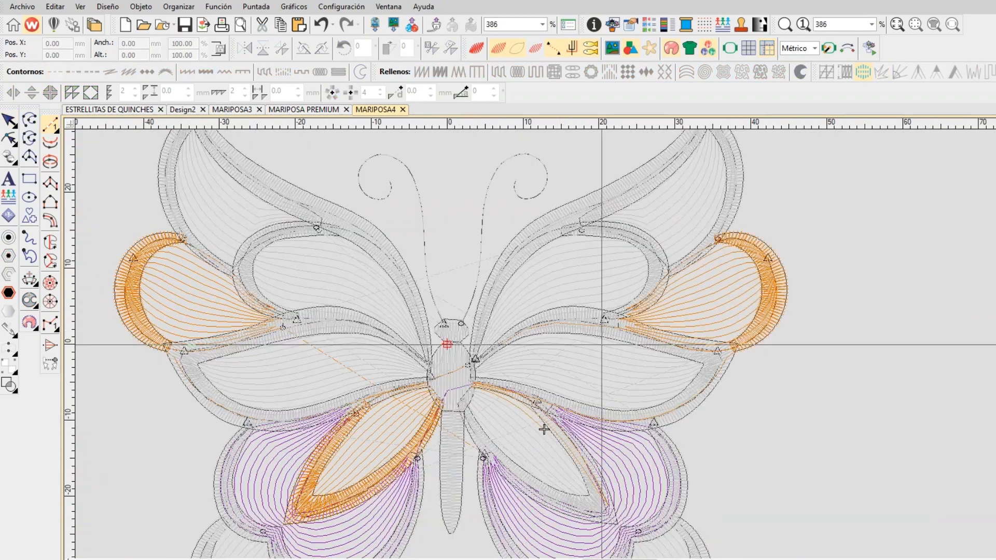
scroll(382, 189, "down", 1)
scroll(403, 303, "up", 3)
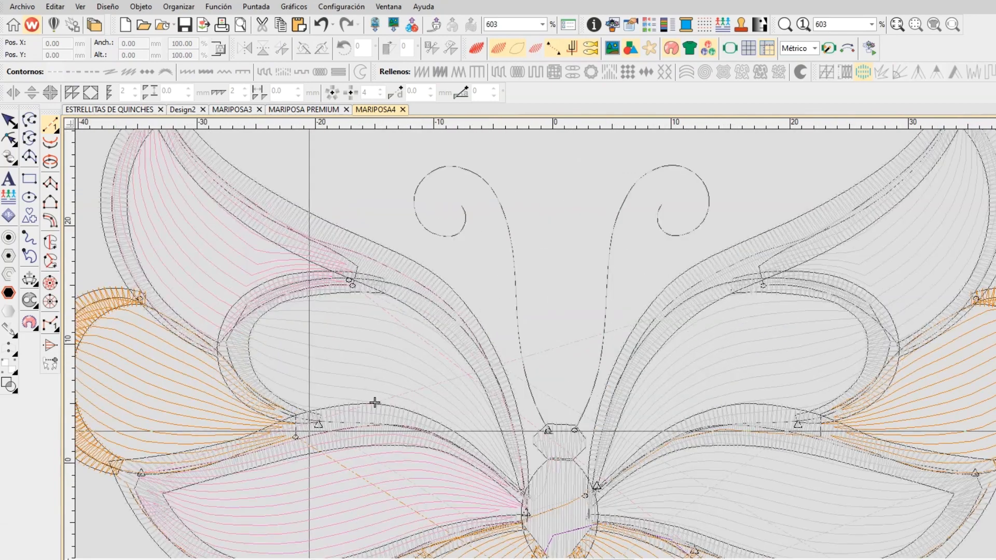
- Digitize a running-stitch connector under the left pink wing borders to carry the thread from the left pink fills to the right ones
scroll(417, 366, "down", 3)
scroll(622, 291, "up", 3)
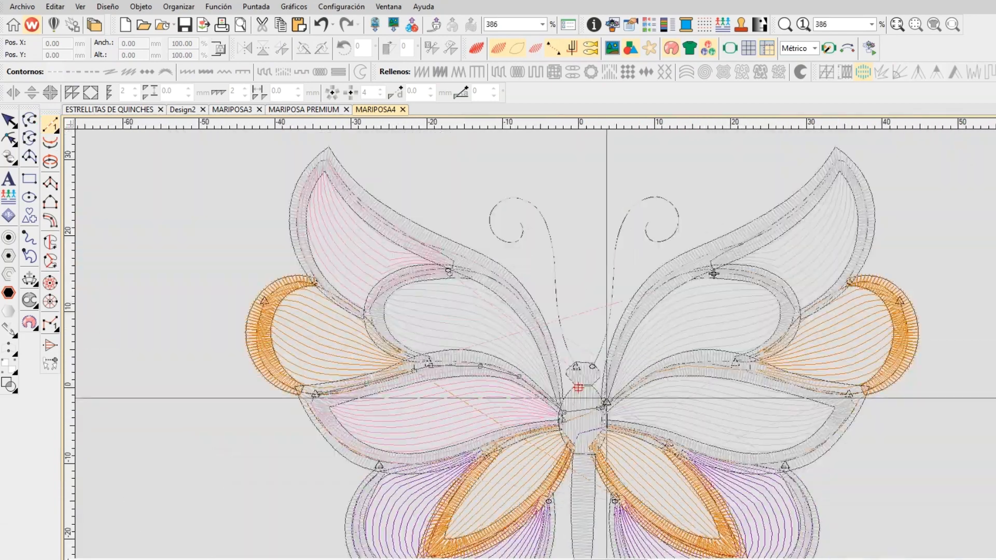
scroll(622, 292, "down", 2)
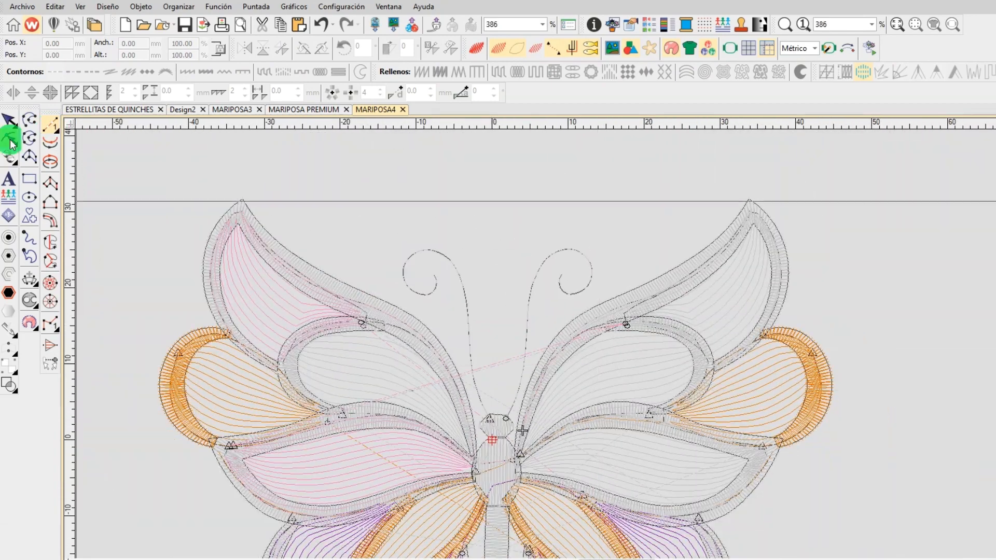
scroll(342, 208, "up", 2)
left_click(342, 208)
scroll(660, 384, "down", 2)
left_click(695, 381)
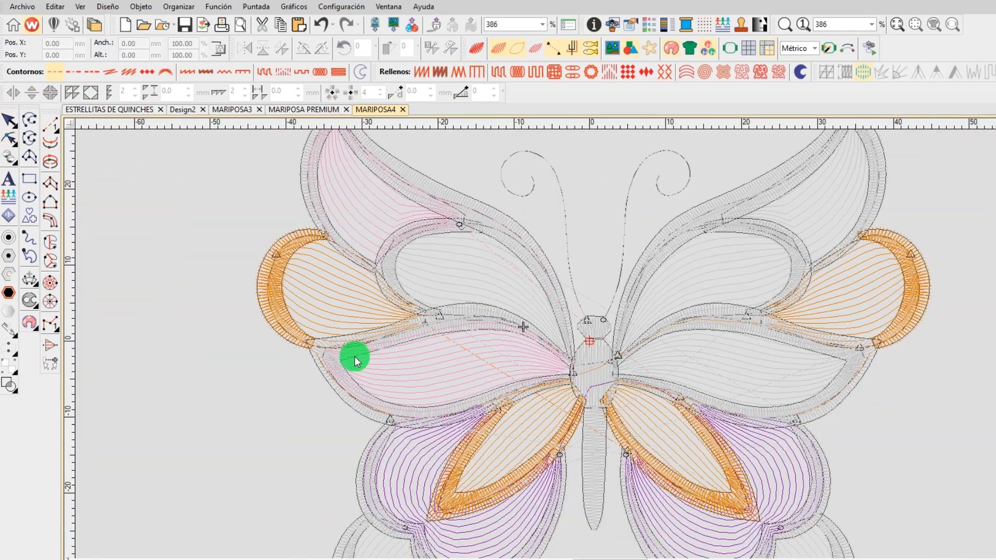
- Replay the stitching through the yellow sections and connect the left and right yellow sections with hidden running stitches
scroll(600, 376, "down", 2)
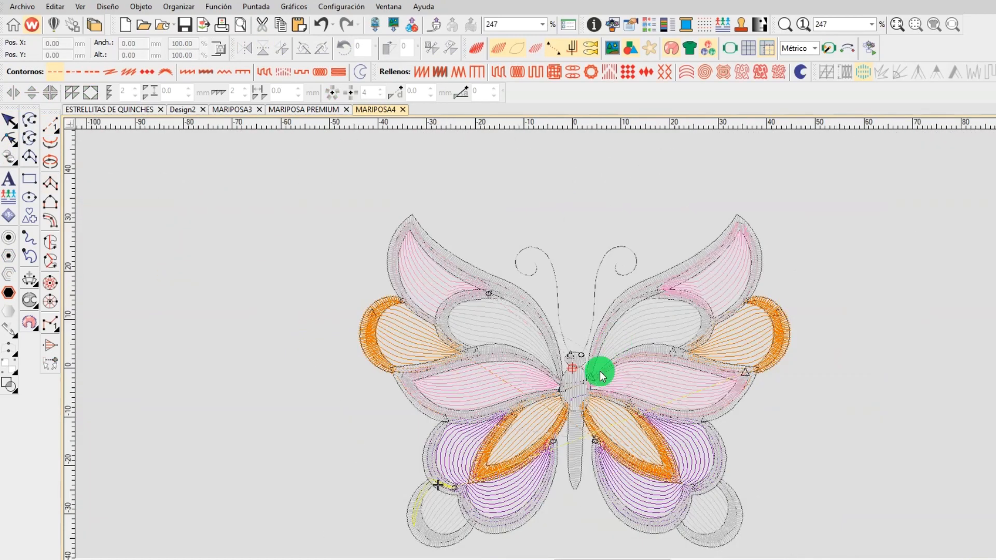
scroll(618, 365, "up", 1)
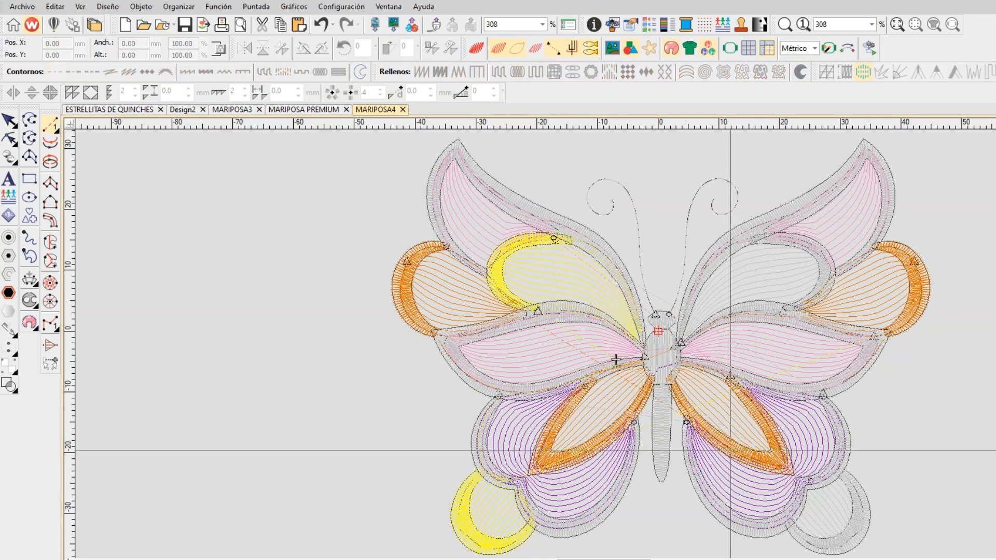
scroll(446, 302, "up", 2)
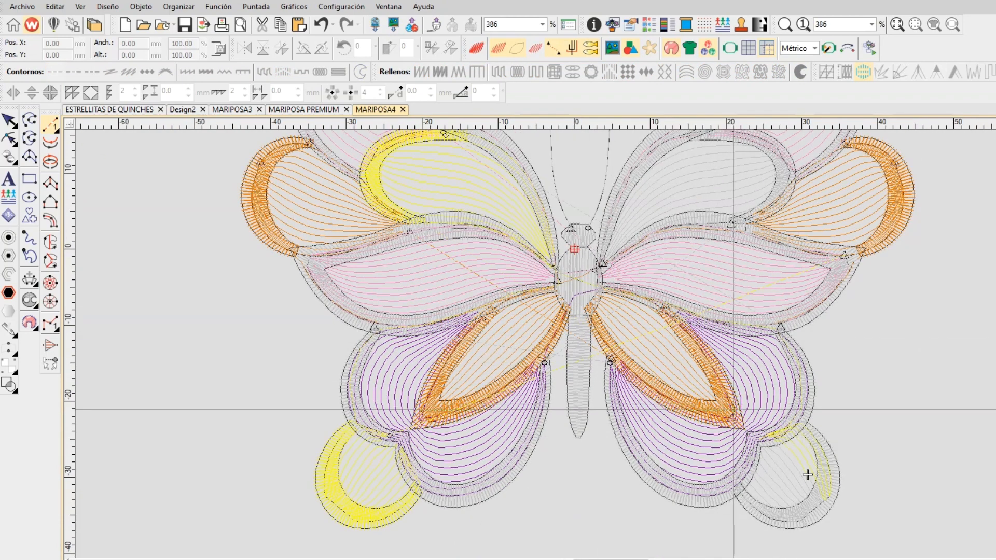
scroll(625, 298, "down", 1)
scroll(625, 298, "down", 2)
scroll(549, 320, "up", 2)
- Digitize a running-stitch connector across the lower body between the left and right purple borders
scroll(668, 284, "up", 4)
scroll(621, 319, "down", 5)
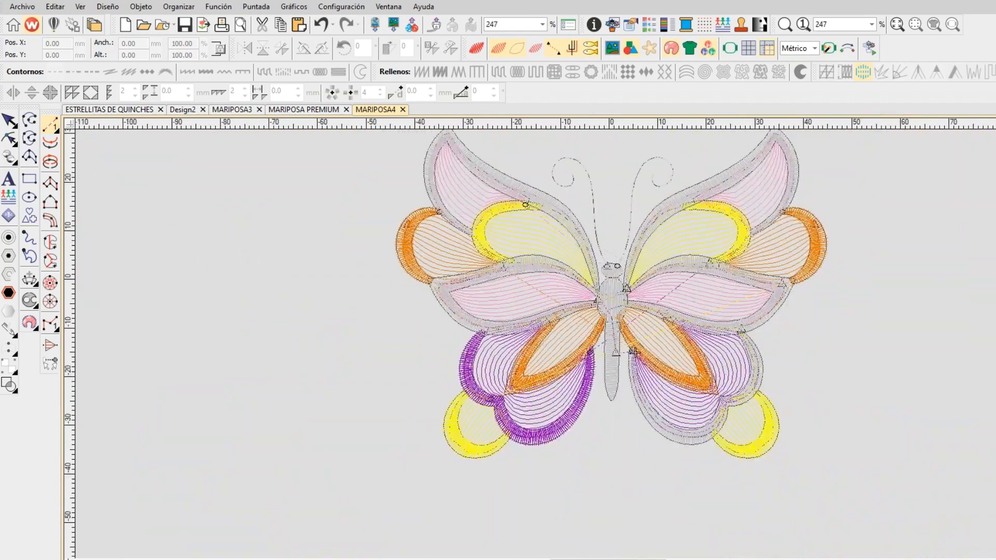
scroll(634, 352, "down", 2)
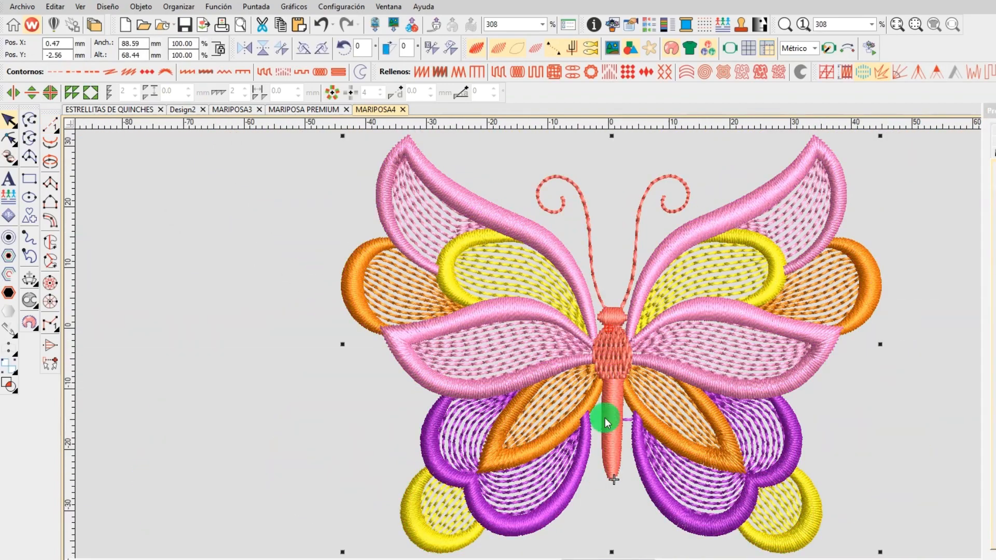
- Inspect the purple connector beside the lower body, and replay the whole butterfly's stitching order in wireframe view
left_click(631, 422)
scroll(631, 423, "up", 5)
key("m")
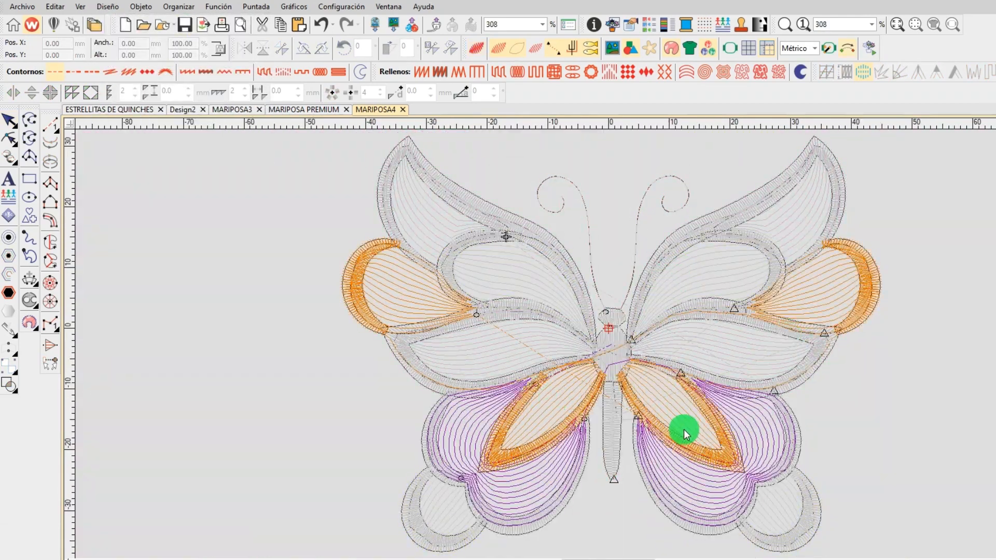
scroll(683, 429, "up", 2)
scroll(610, 343, "down", 4)
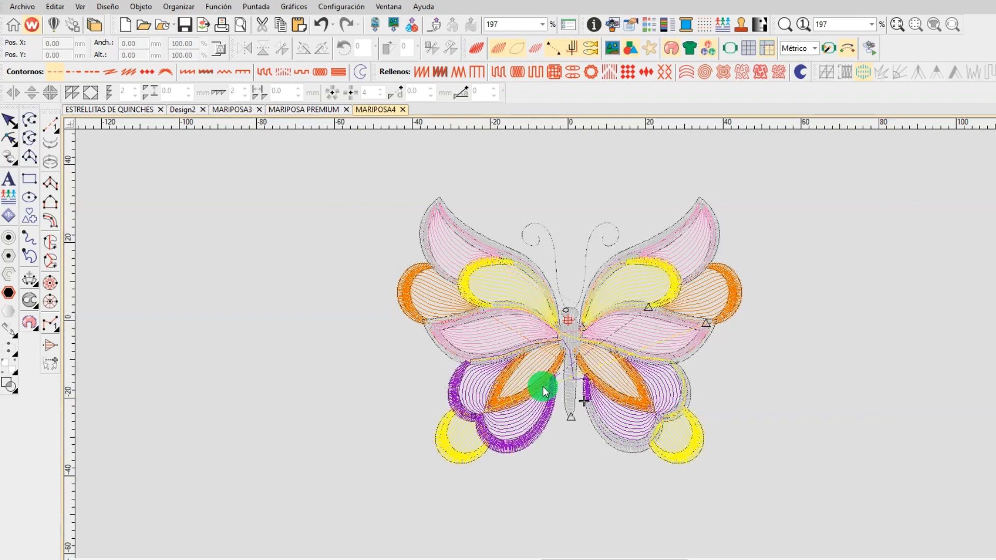
scroll(543, 387, "up", 4)
scroll(617, 347, "down", 6)
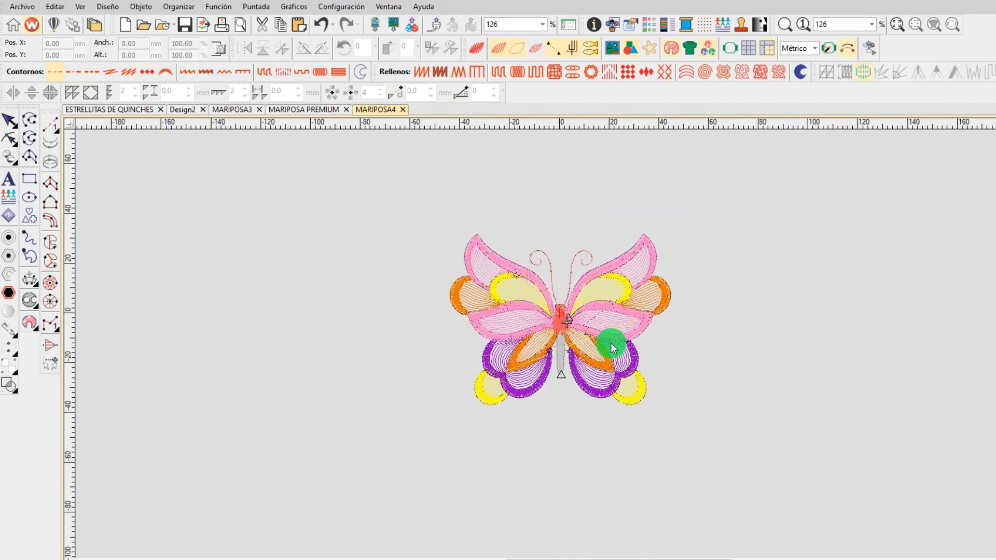